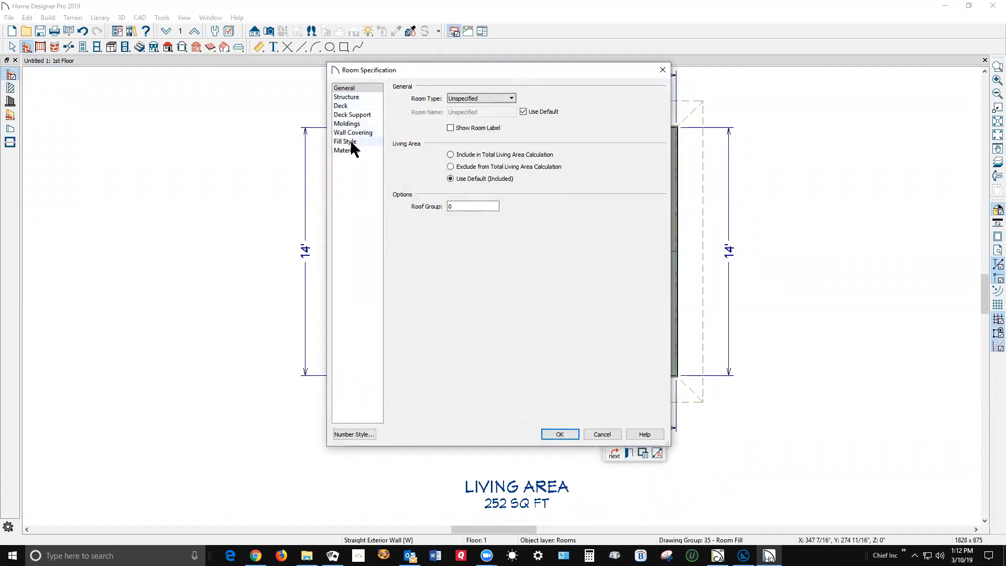
Assign the plan material White Tile to the room's walls and apply the room specification
click(354, 152)
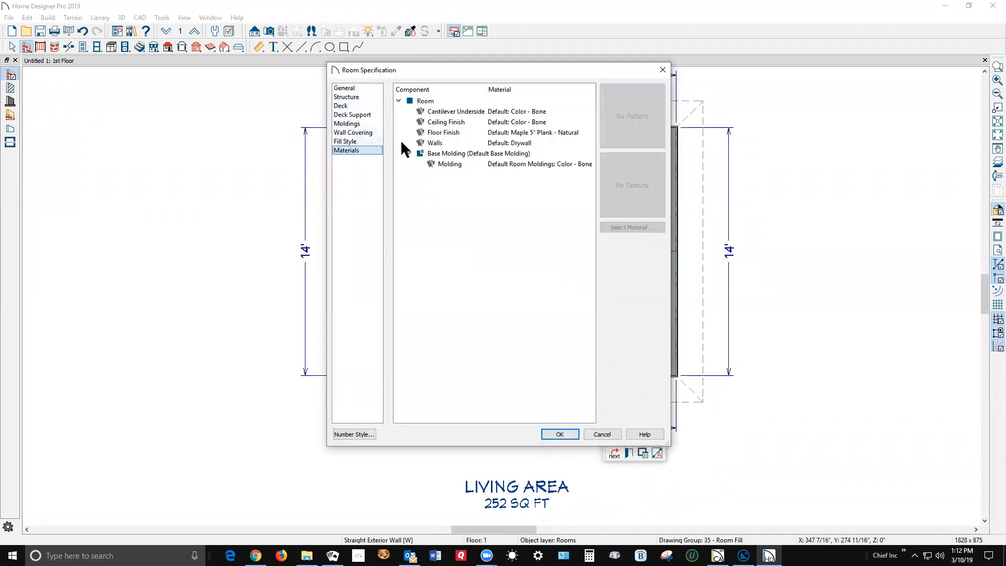
click(445, 143)
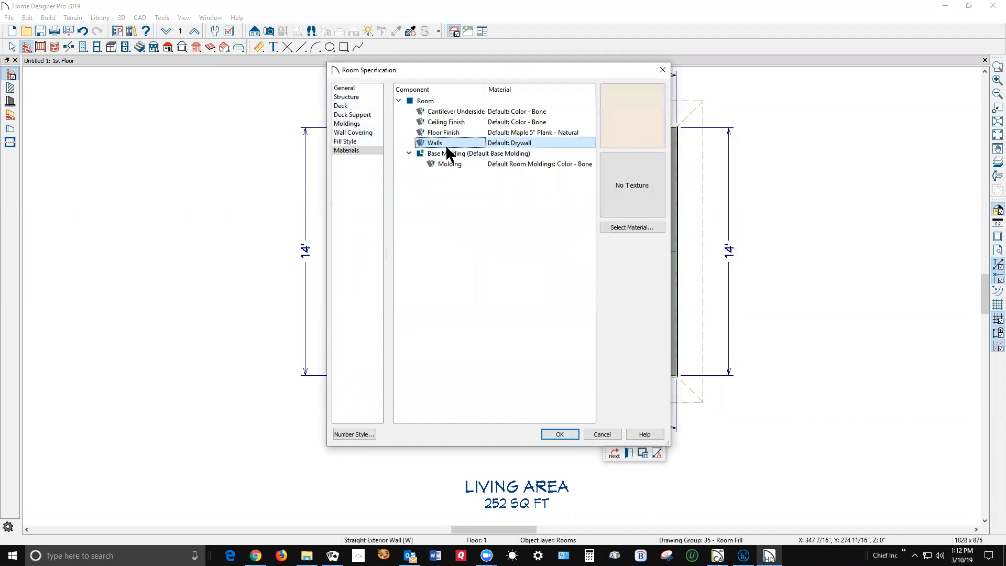
click(639, 228)
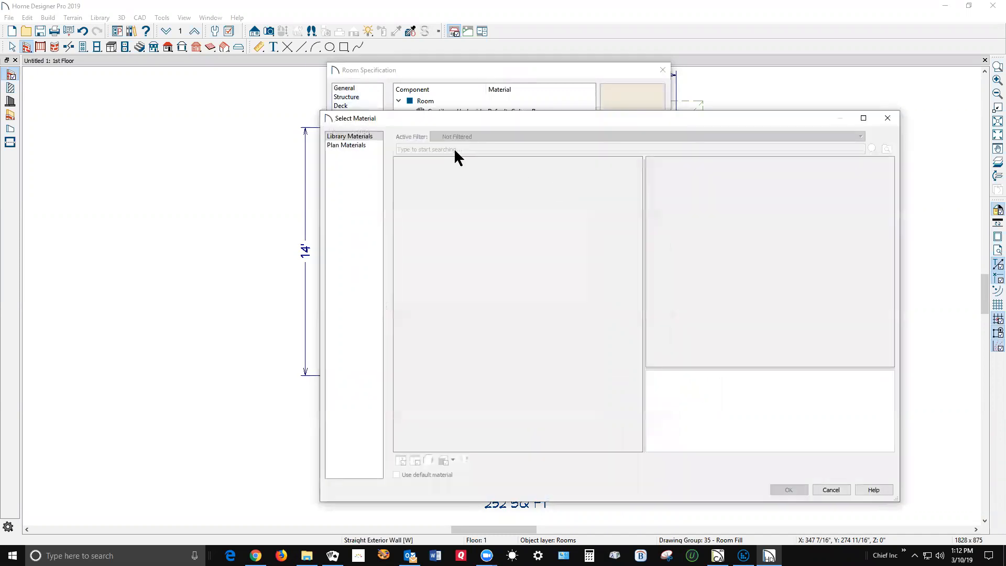
click(348, 145)
scroll(448, 270, down, 4)
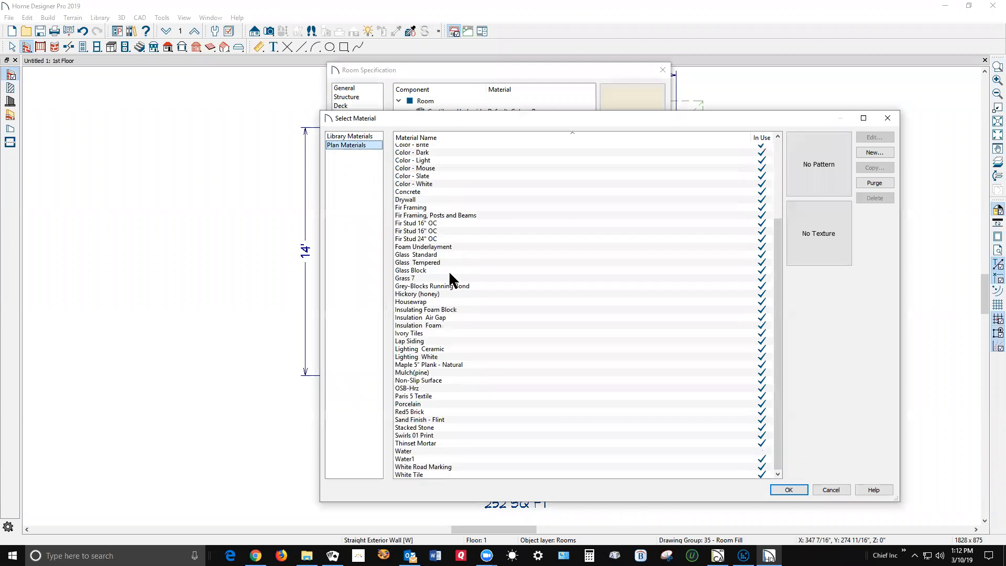
click(416, 475)
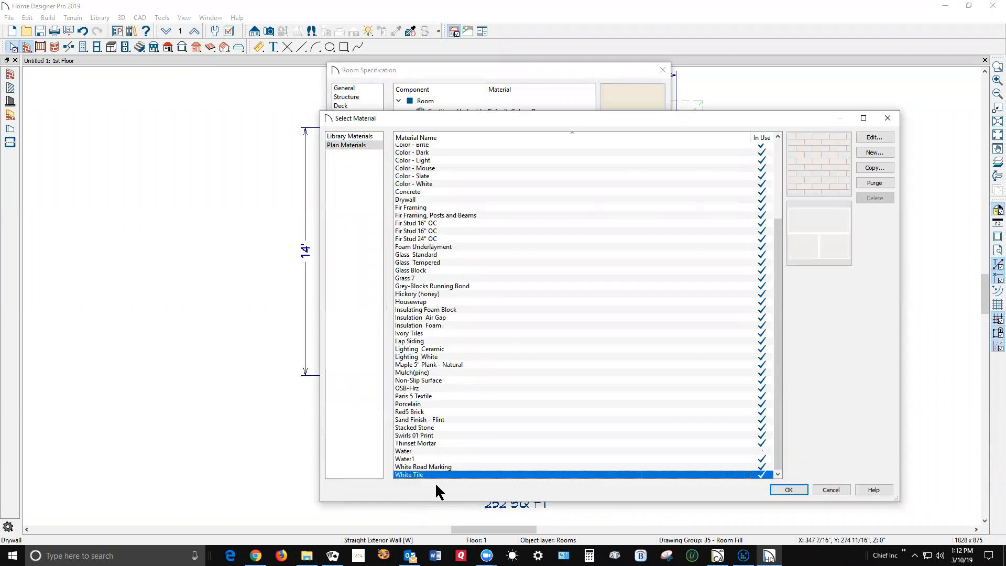
click(795, 488)
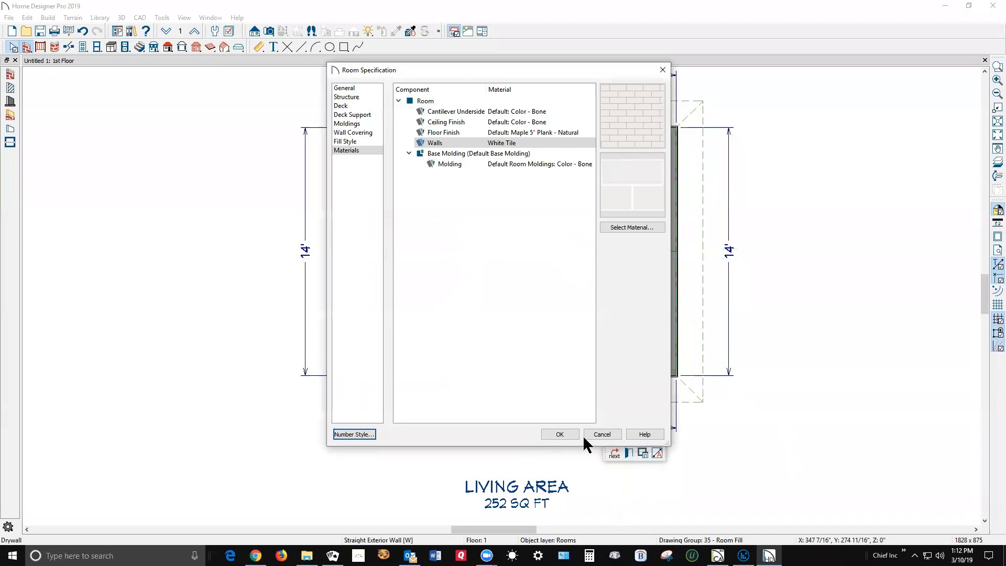
click(560, 434)
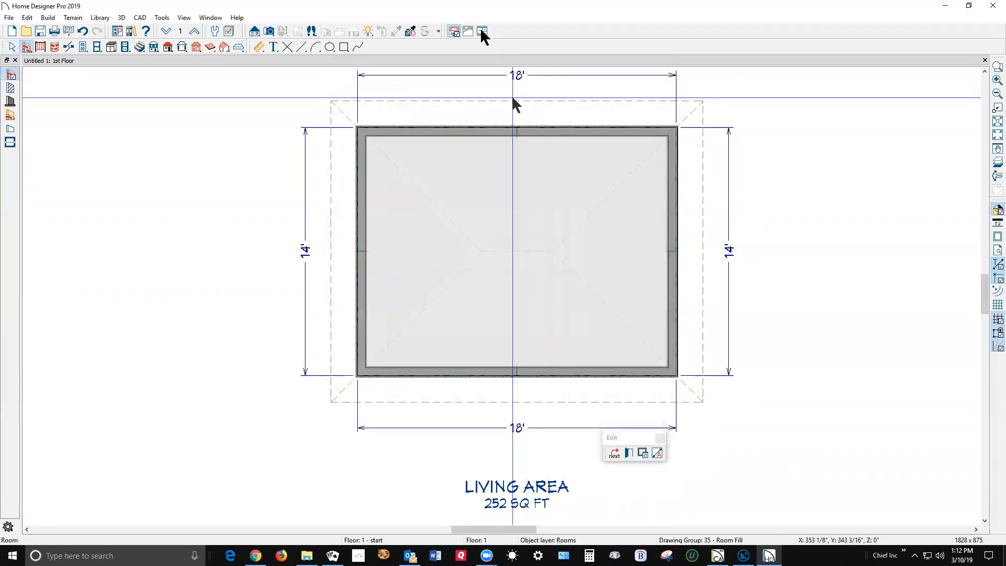
Create a wall elevation view from inside the room, facing the upper 18' wall on the plan
click(254, 32)
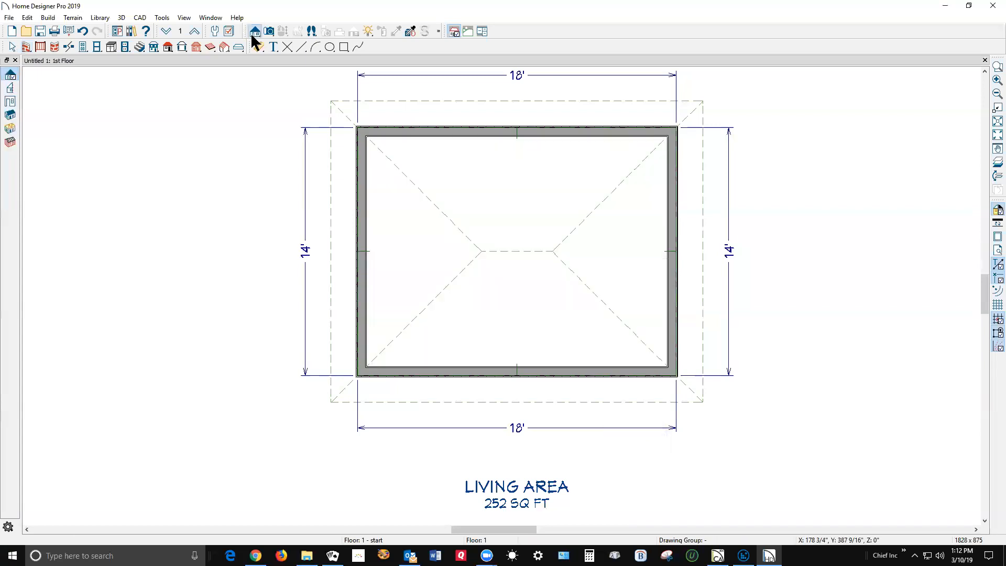
click(9, 106)
drag(528, 125, 528, 209)
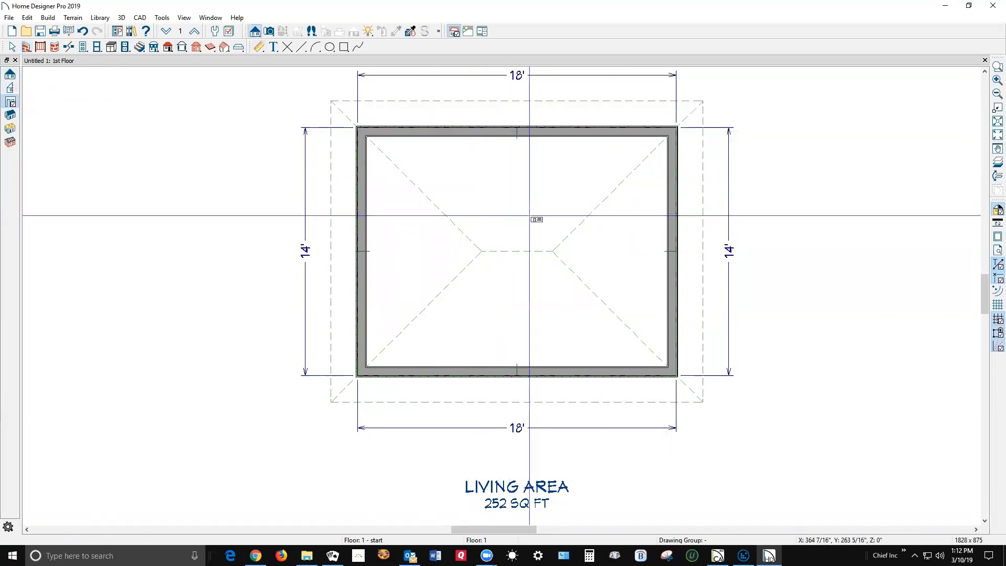
drag(523, 121, 522, 91)
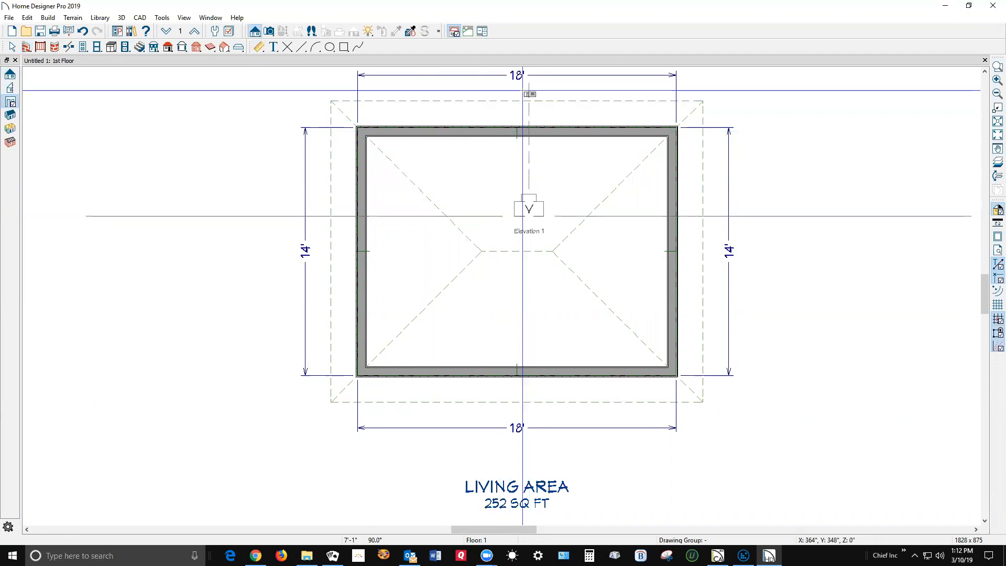
drag(522, 91, 523, 91)
scroll(472, 126, down, 2)
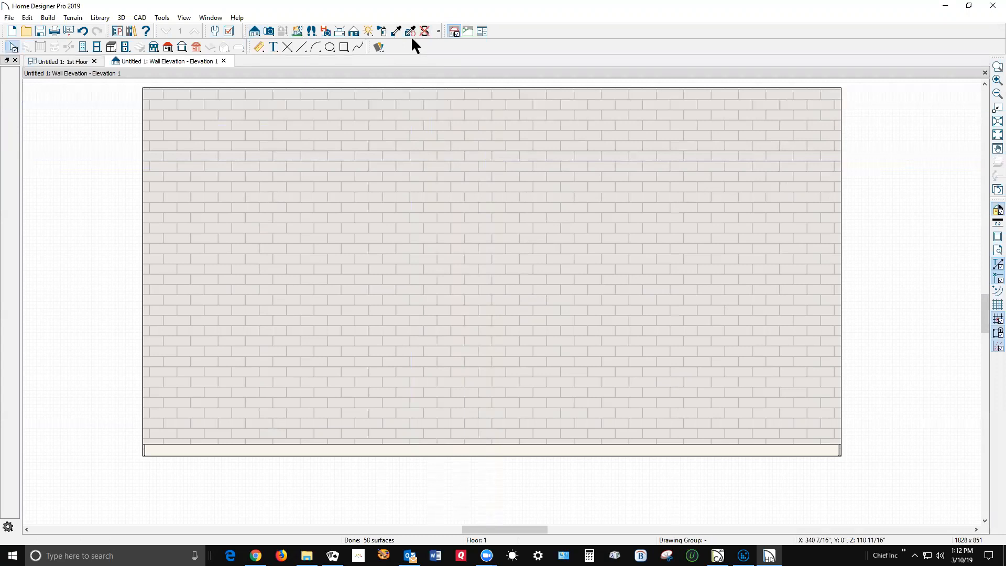
Open the material definition of the tiled wall surface with Adjust Material Definition
click(378, 46)
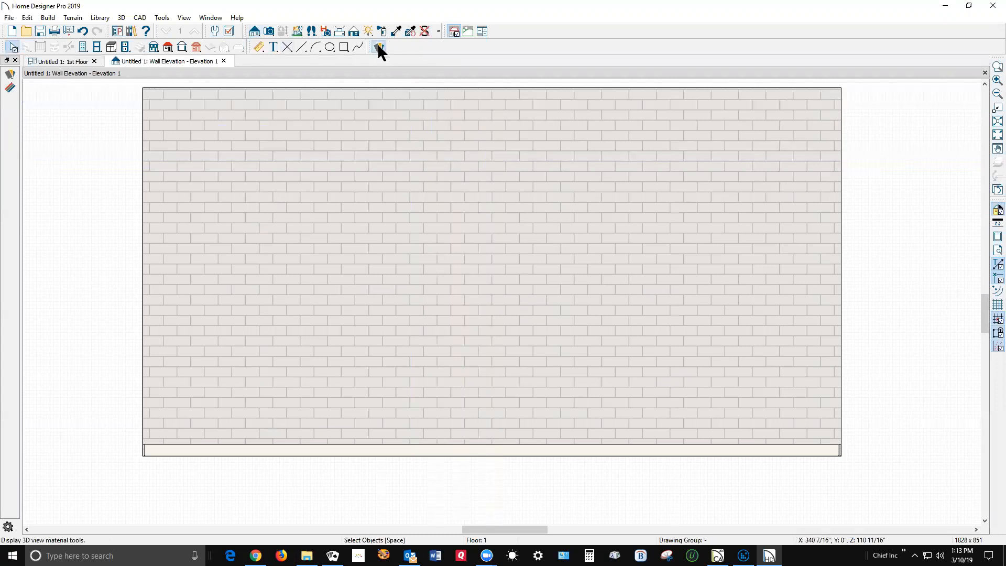
click(11, 91)
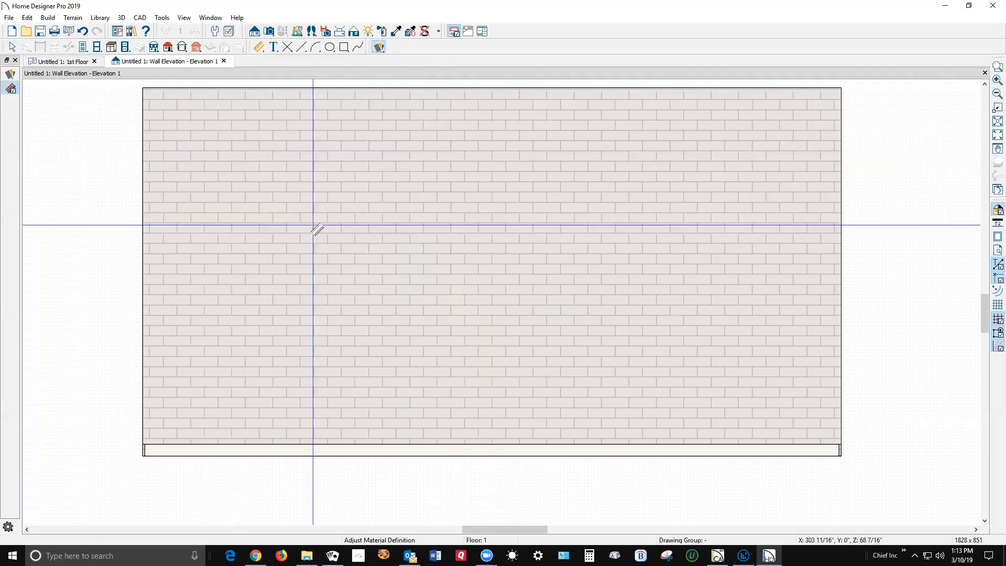
click(313, 225)
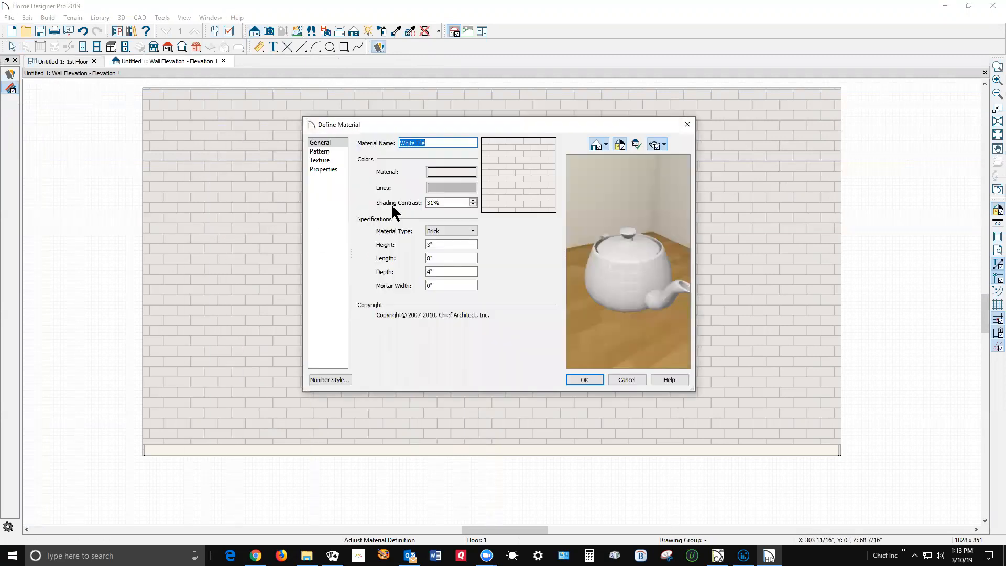
Set the White Tile's material color to black
click(439, 171)
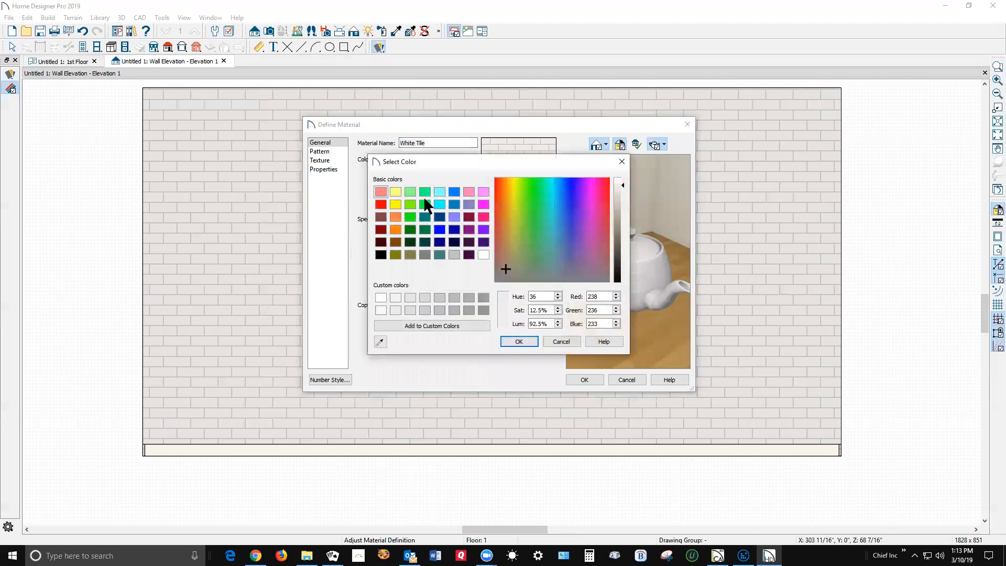
click(381, 254)
click(531, 341)
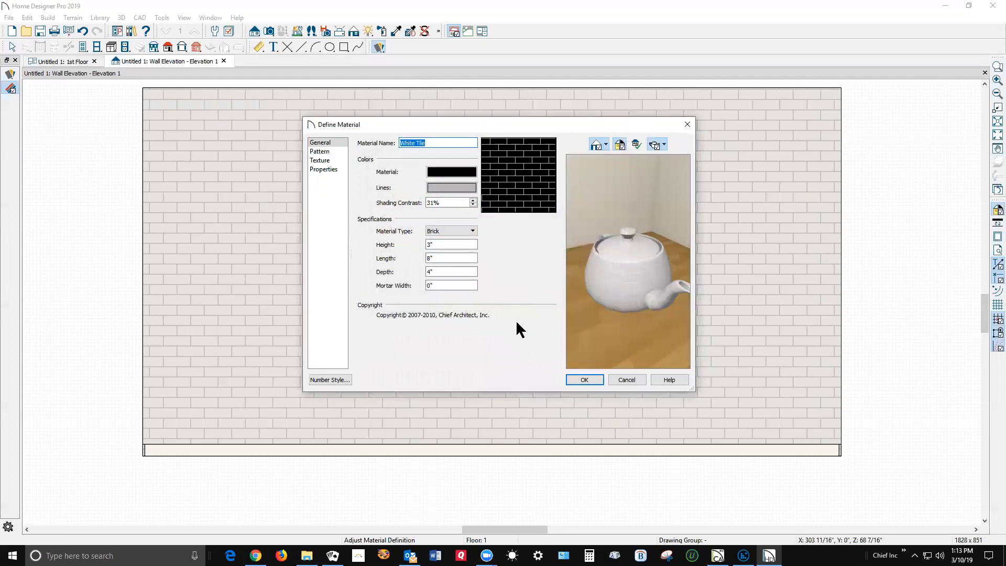
Set the White Tile's material color to white and its line color to black, and apply the definition
click(444, 172)
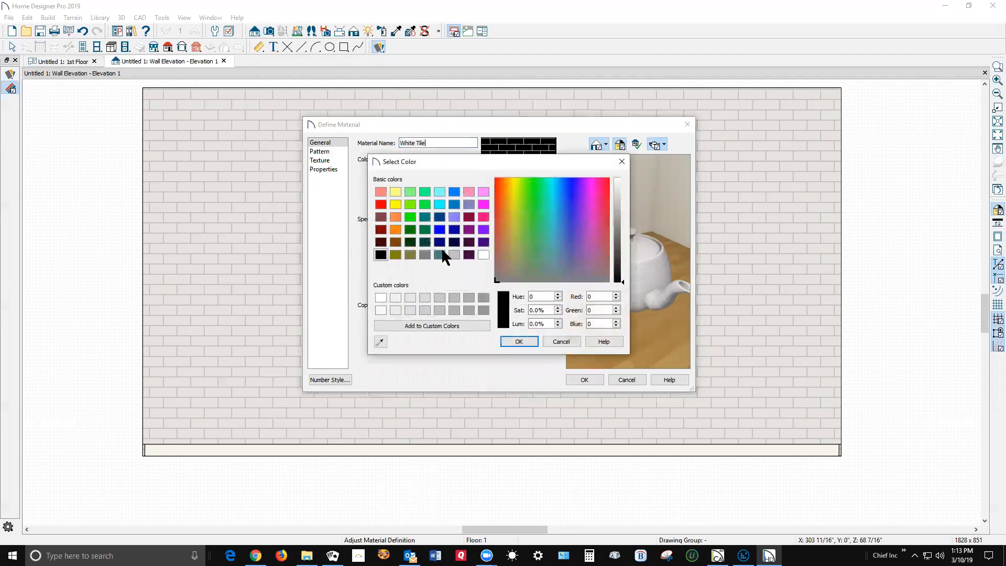
click(483, 254)
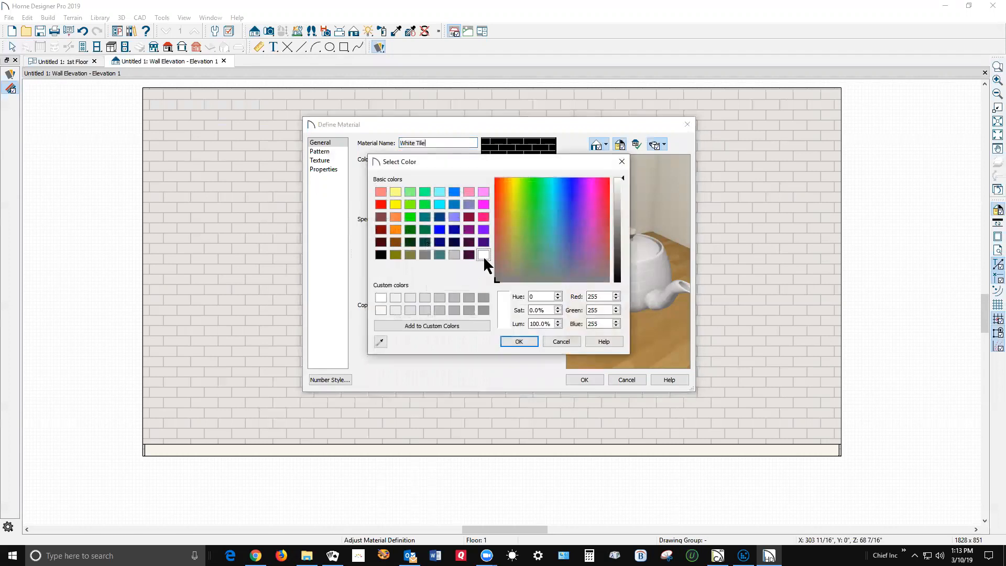
click(518, 341)
click(449, 184)
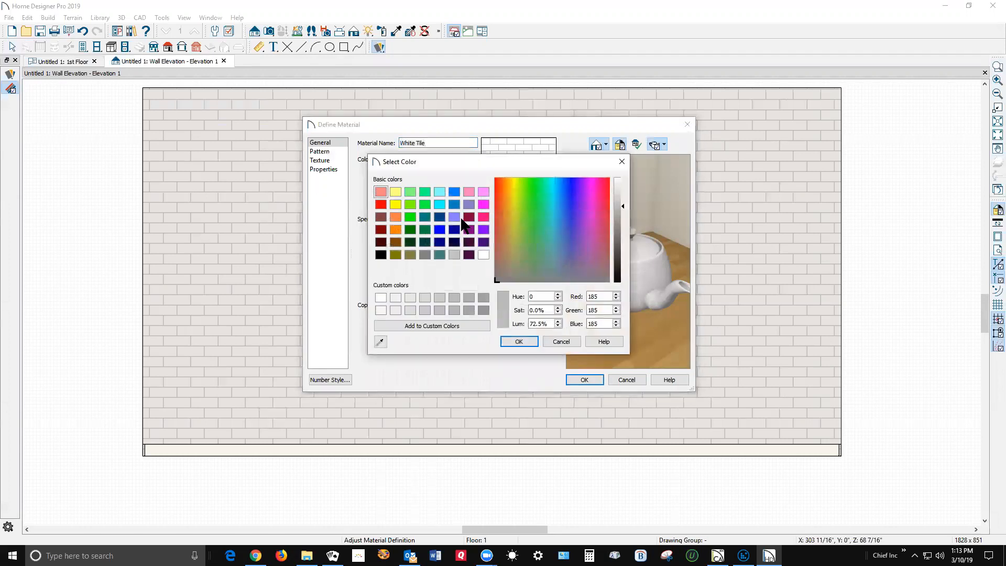
click(381, 254)
click(519, 341)
click(584, 379)
Display the wall elevation with the Standard rendering technique and examine the tile texture
scroll(465, 281, down, 1)
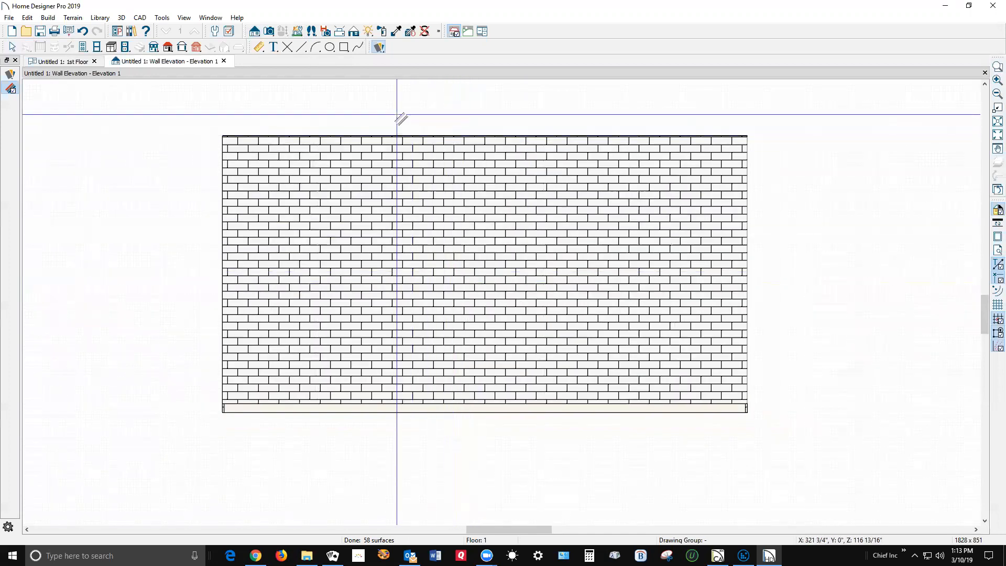
click(354, 31)
click(10, 75)
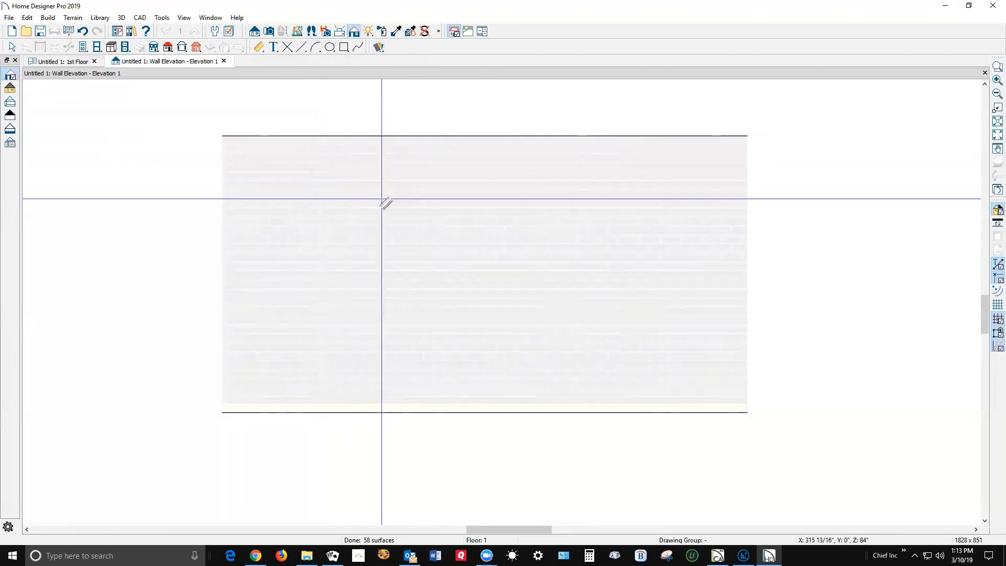
scroll(396, 204, up, 2)
scroll(398, 204, down, 2)
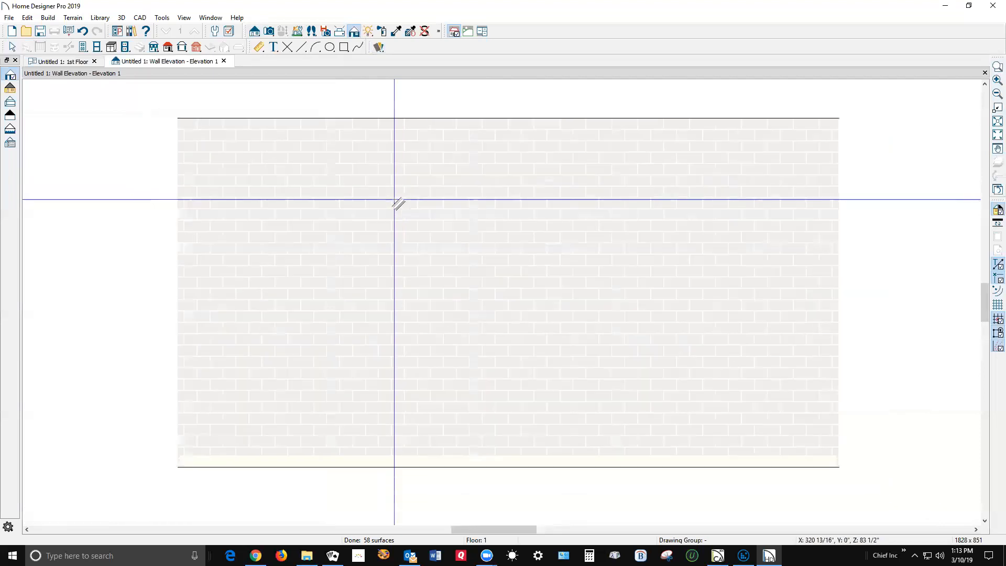
Show the elevation in the Watercolor technique and enable Opaque Window Glass in its rendering options
click(10, 90)
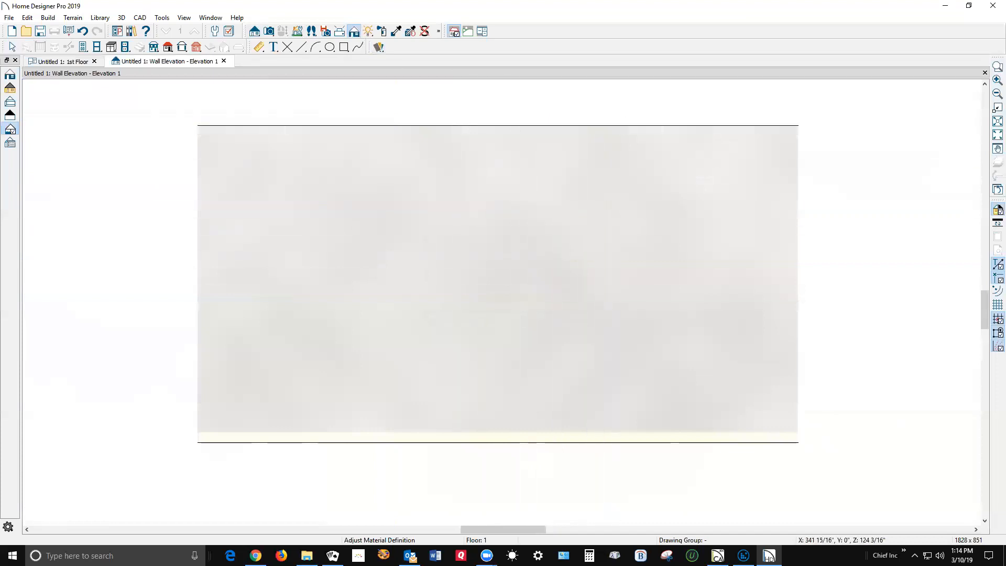
click(10, 142)
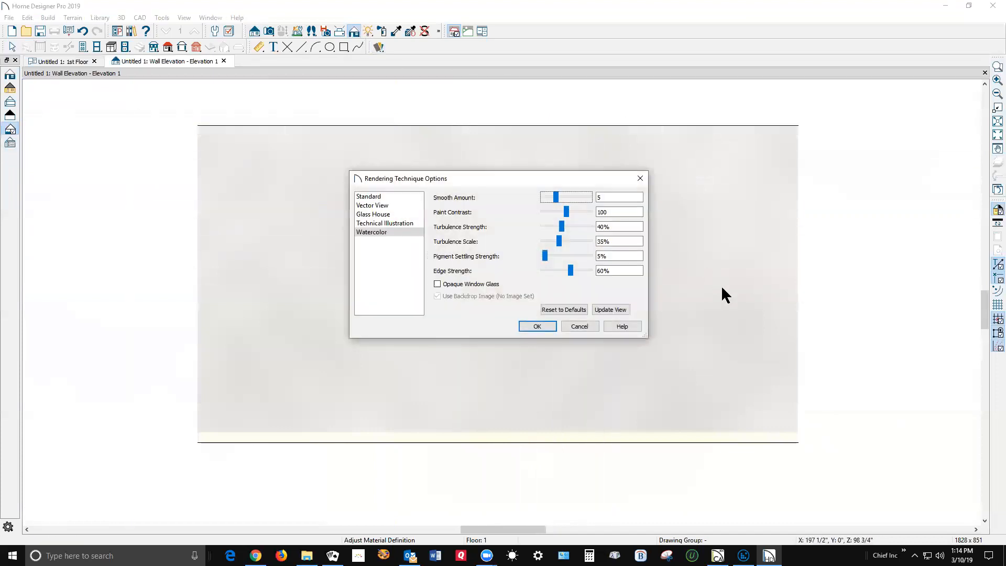
click(448, 285)
click(388, 232)
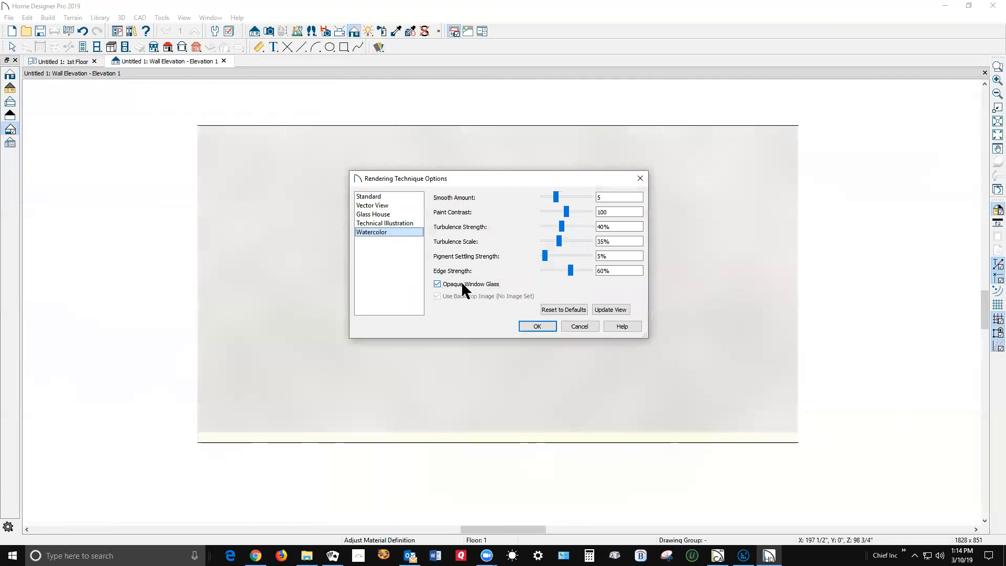
click(537, 327)
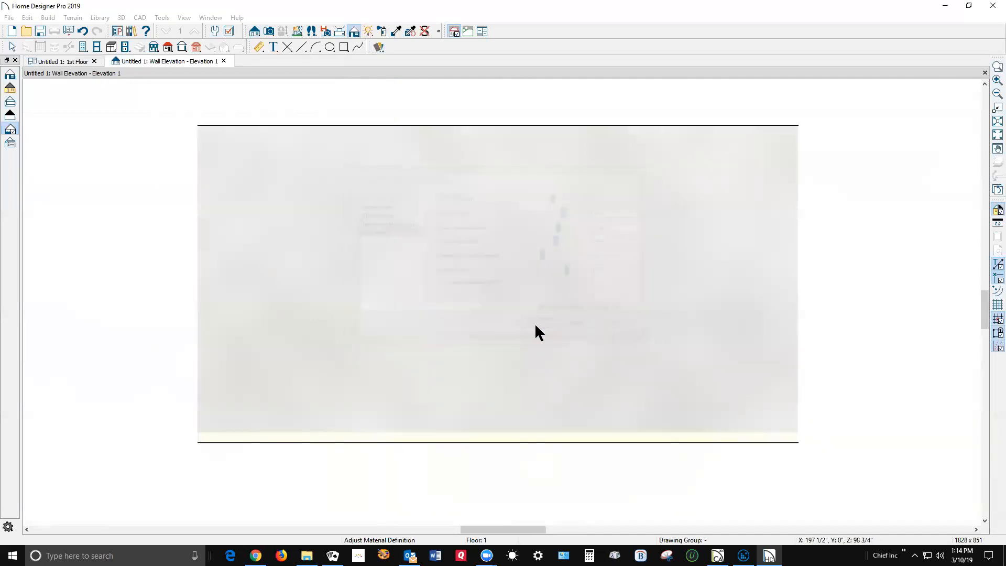
View the elevation in the Standard technique again and return it to Vector View
click(11, 76)
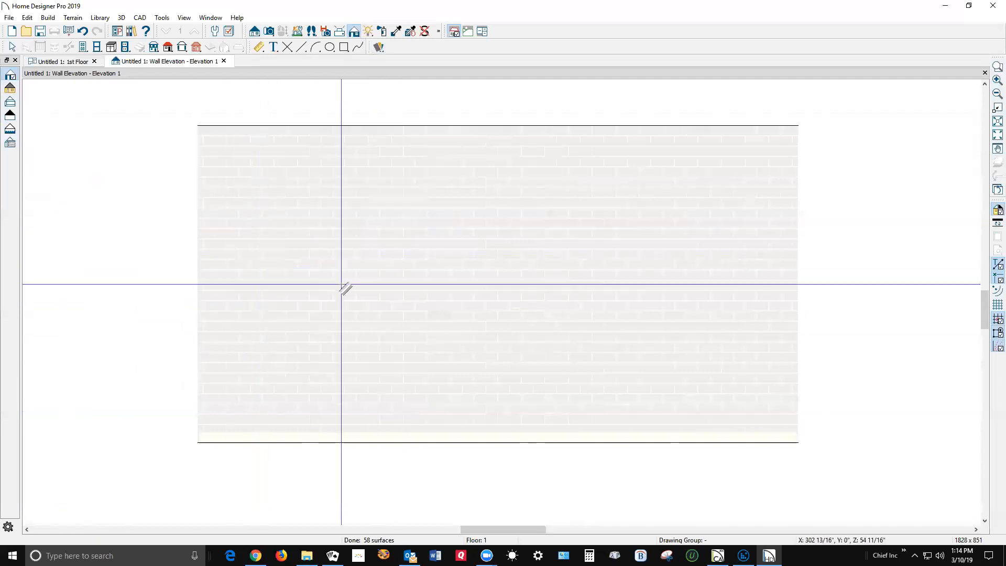
click(11, 89)
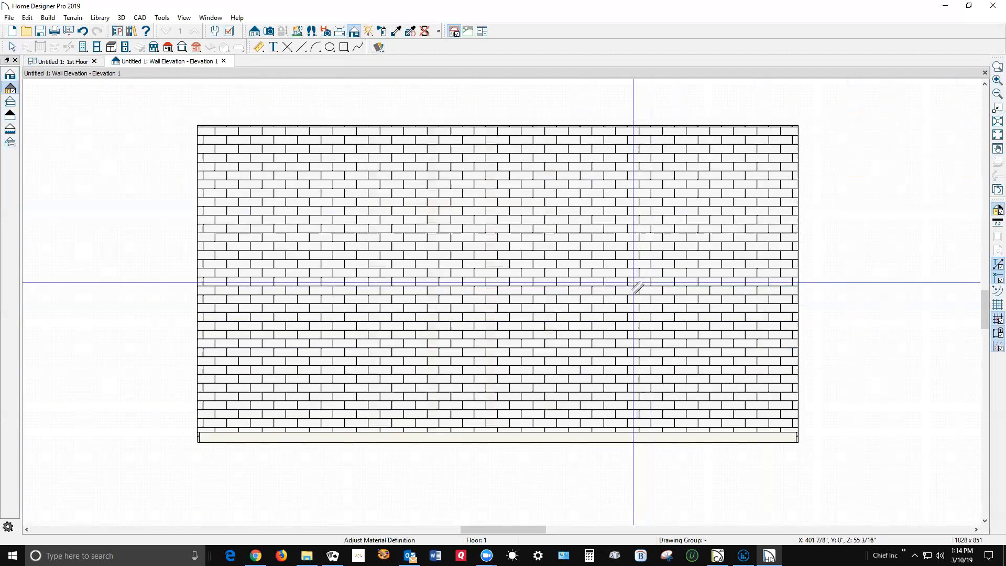
Measure the length of one wall tile with the Tape Measure, between two neighbouring vertical joints
scroll(528, 243, up, 6)
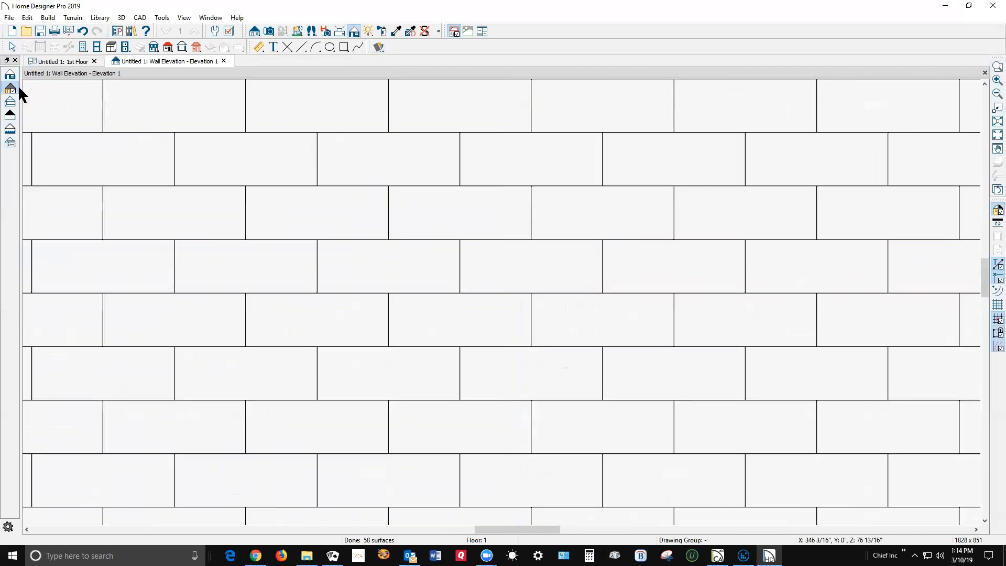
click(260, 45)
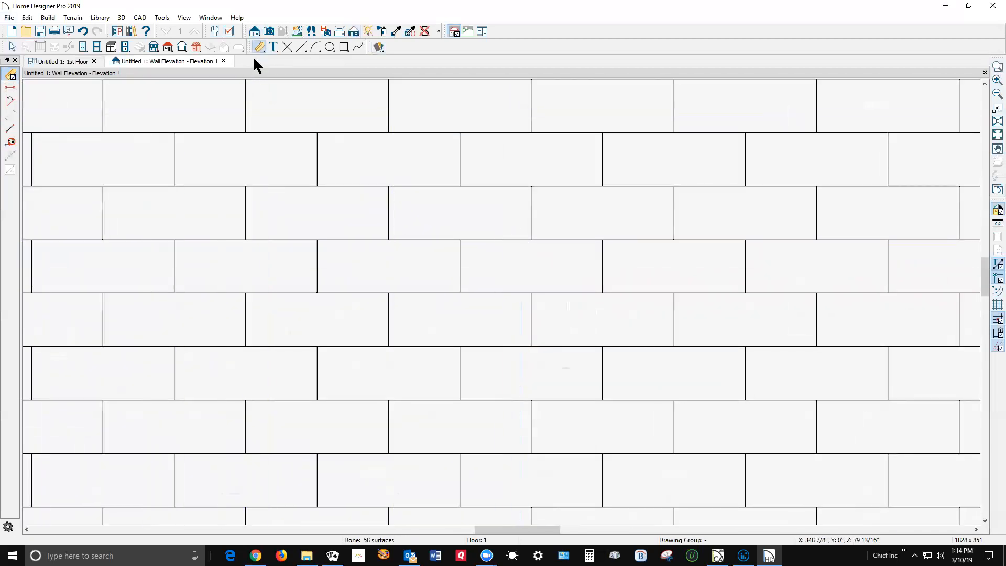
click(11, 143)
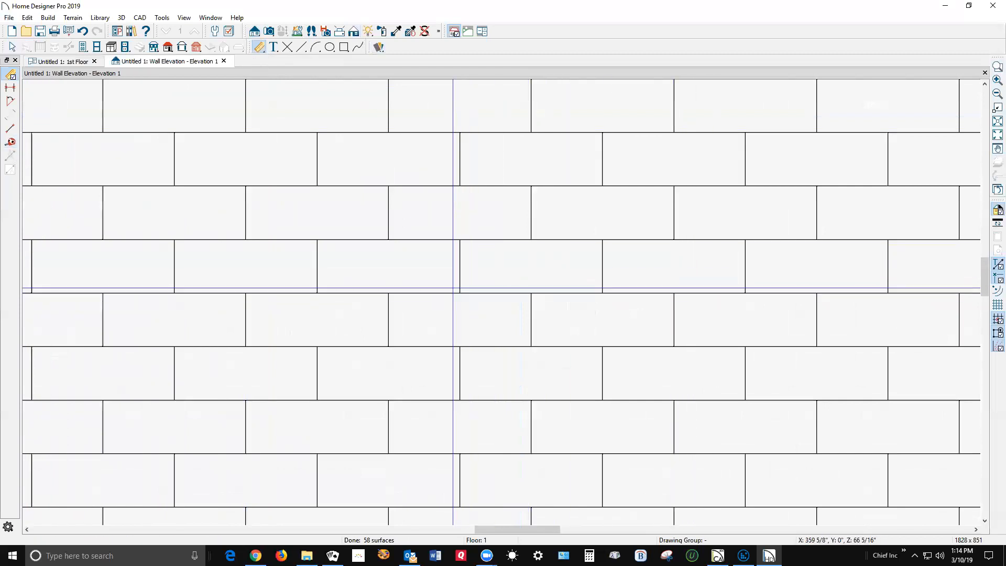
click(12, 142)
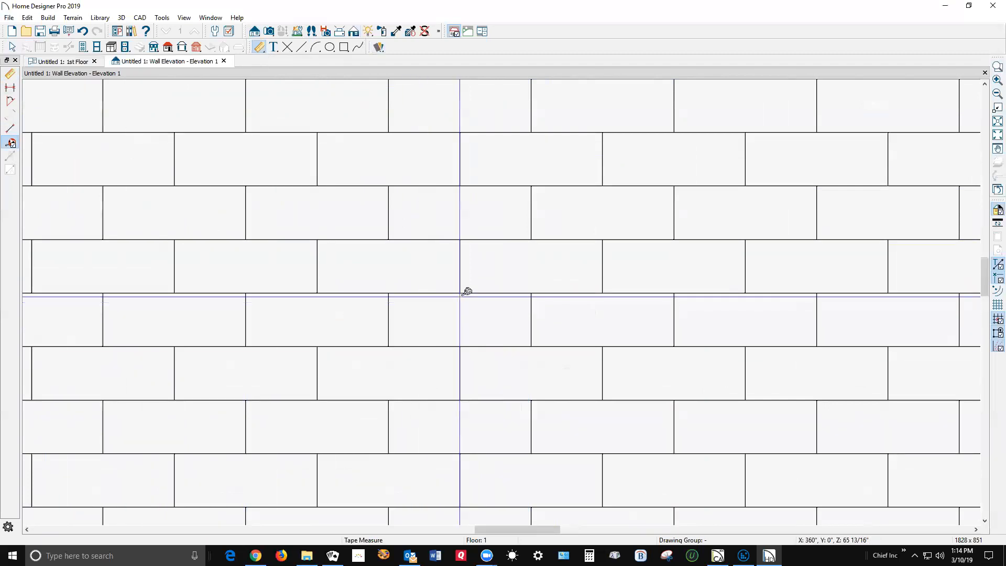
drag(465, 292, 602, 293)
Redefine the wall's White Tile material with a brick height of 12" and a length of 24"
scroll(490, 272, down, 5)
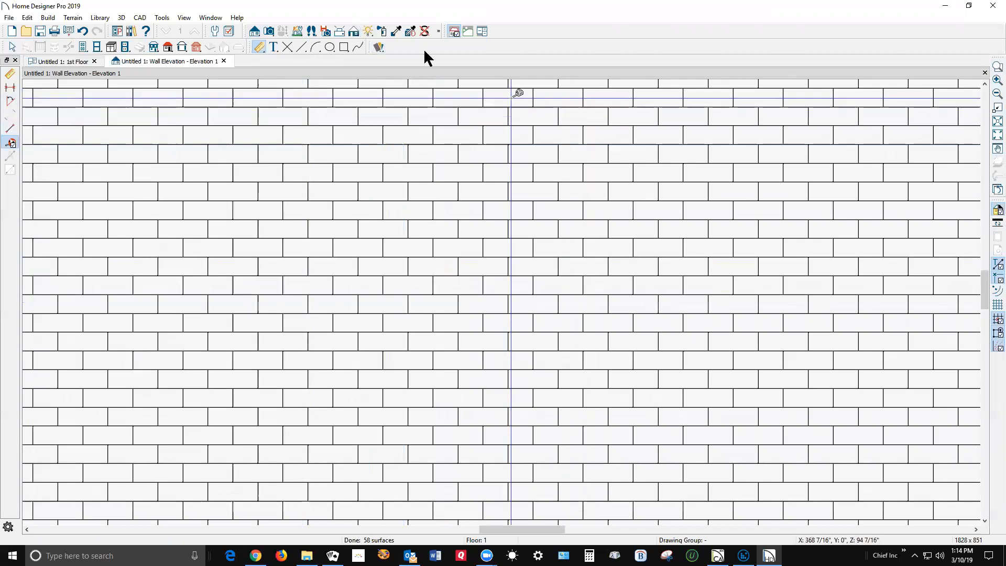
click(378, 47)
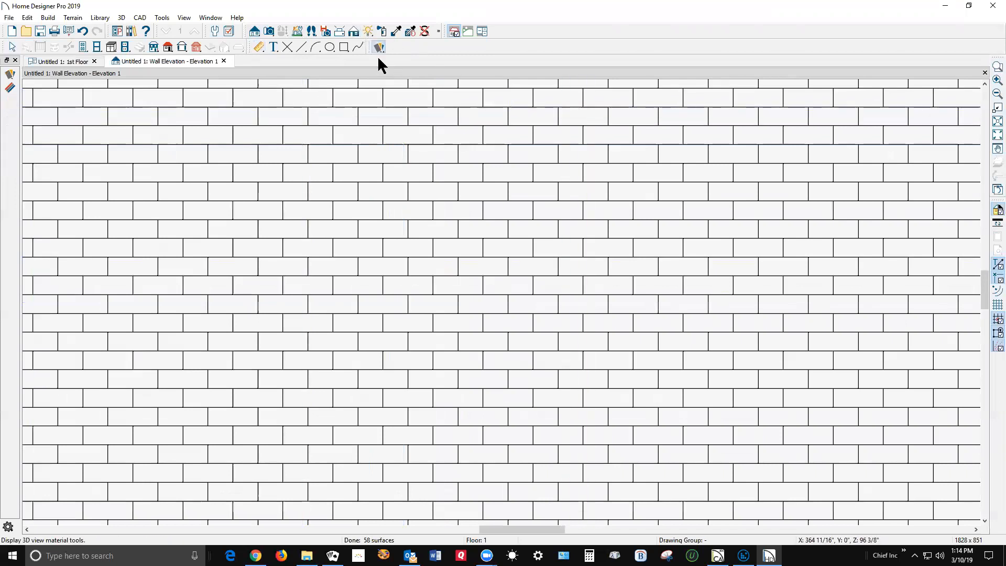
click(10, 89)
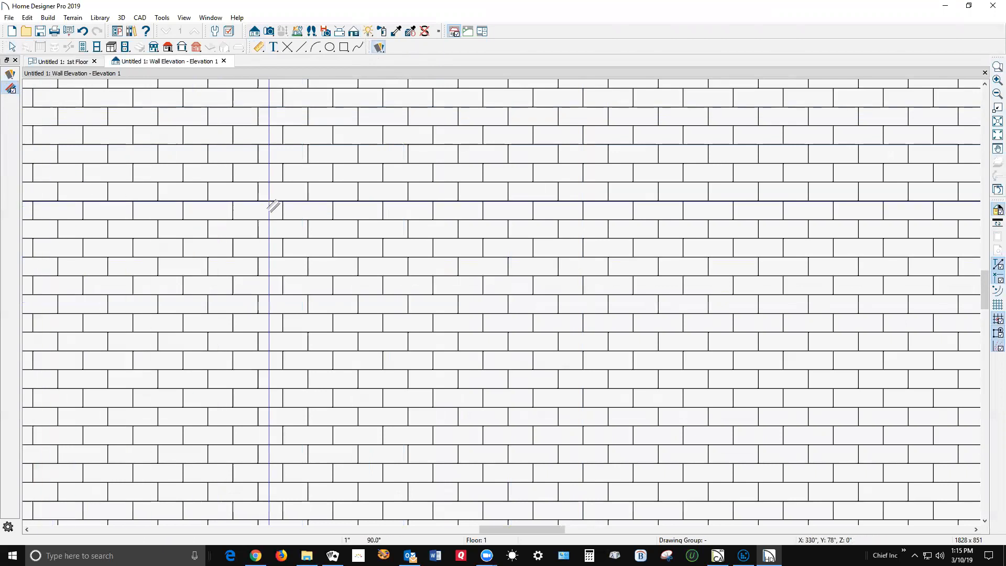
click(296, 201)
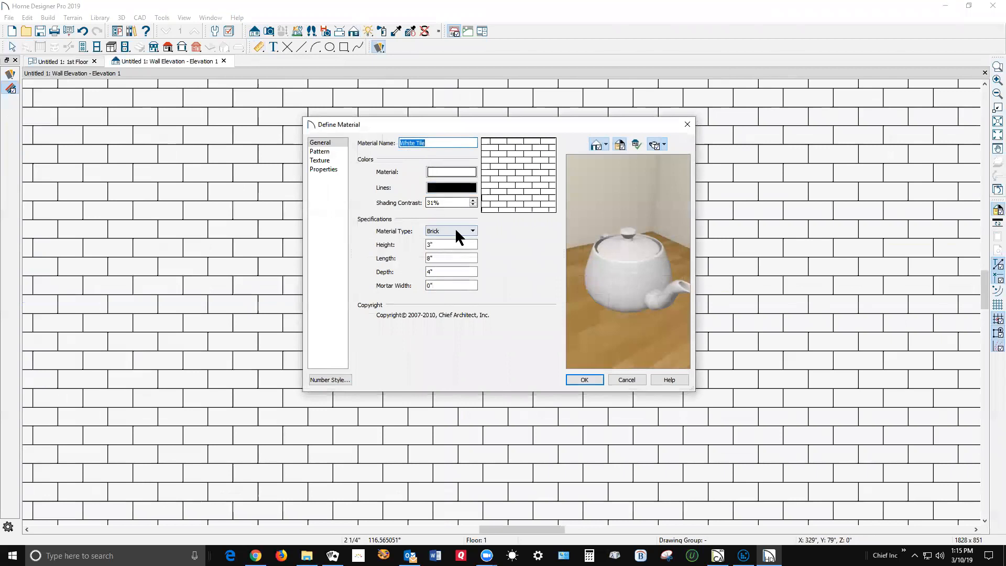
click(445, 244)
text(12)
click(428, 258)
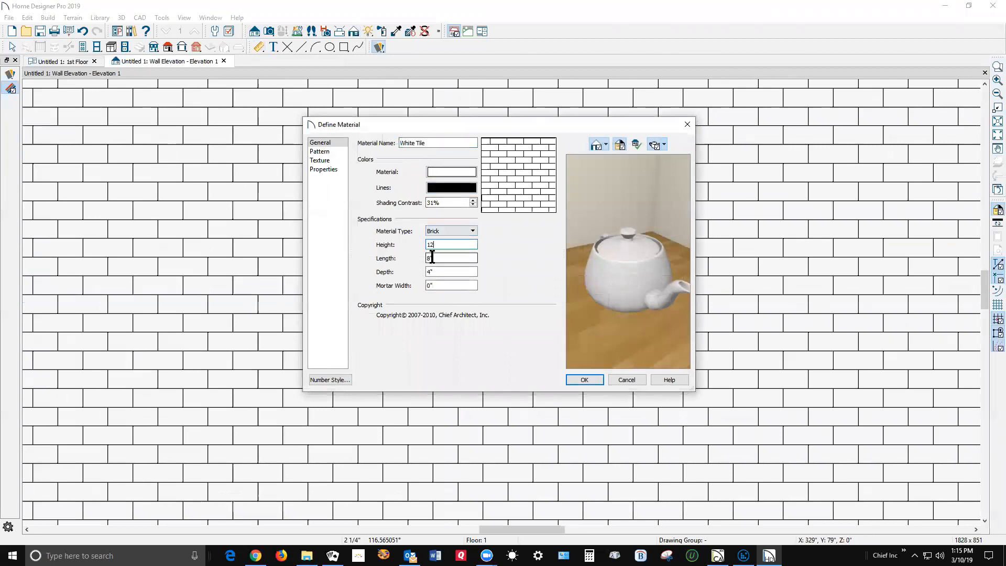
text(24)
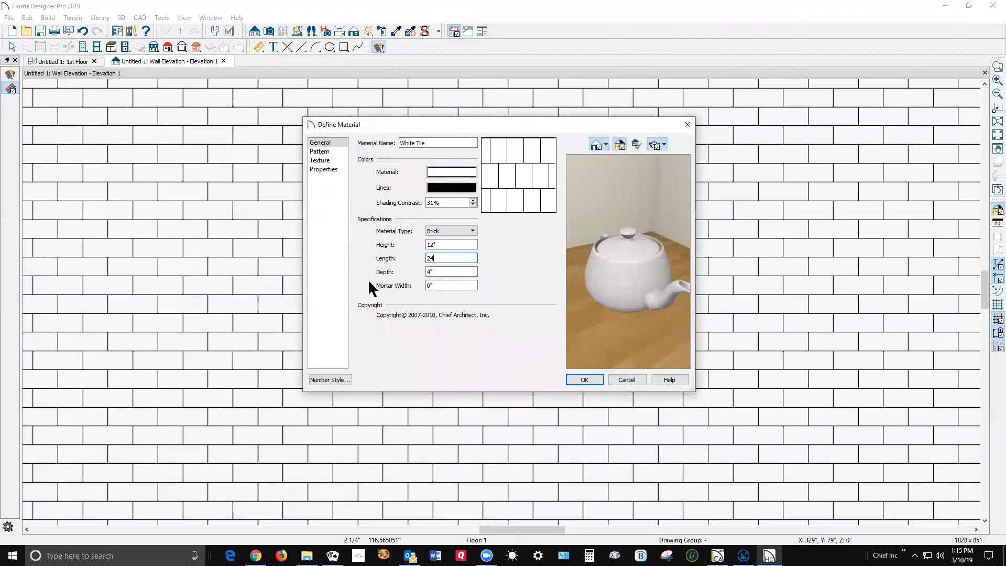
key(Tab)
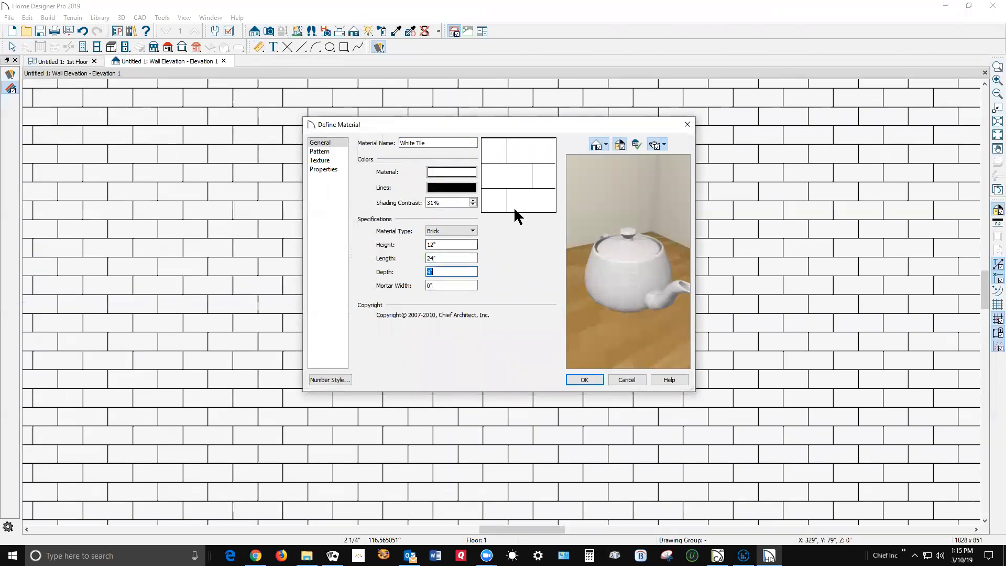
click(595, 379)
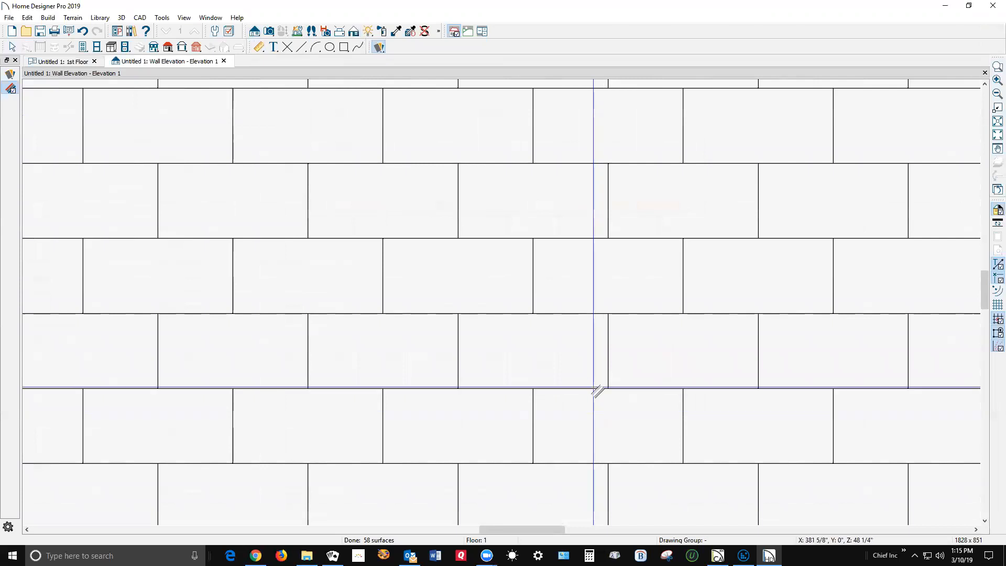
Set White Tile's material color to light gray and enable Blend with Texture
scroll(598, 390, down, 1)
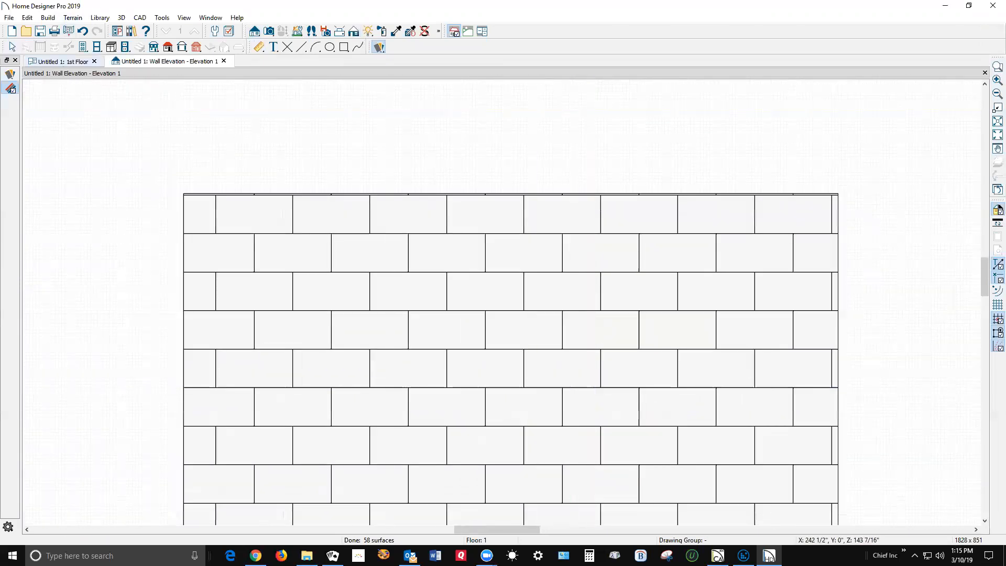
click(286, 248)
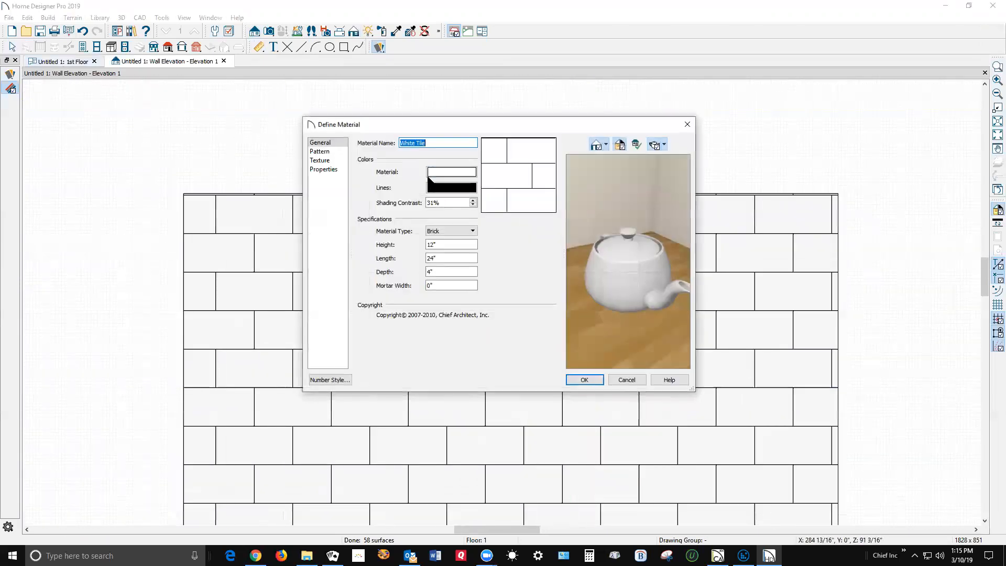
click(327, 159)
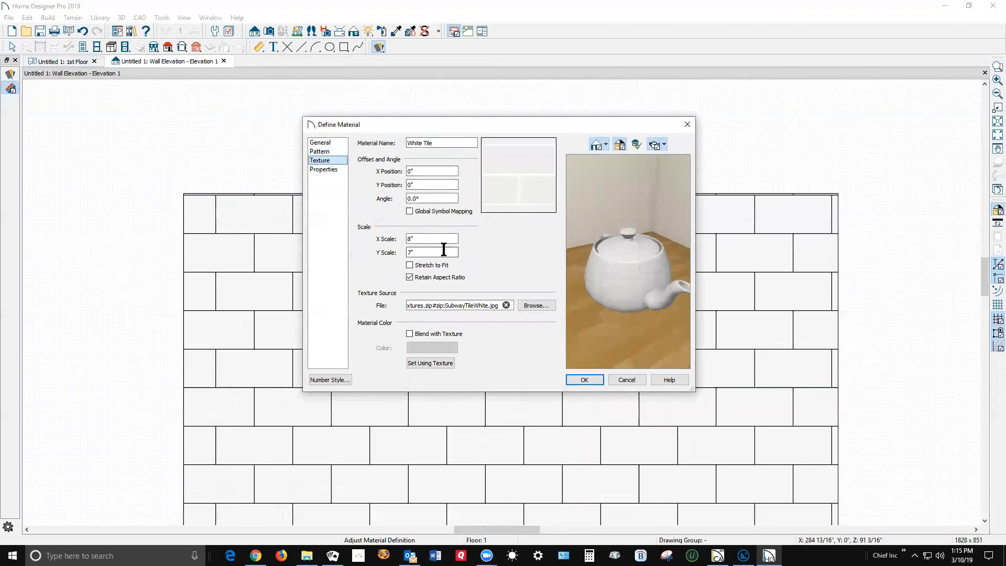
click(320, 143)
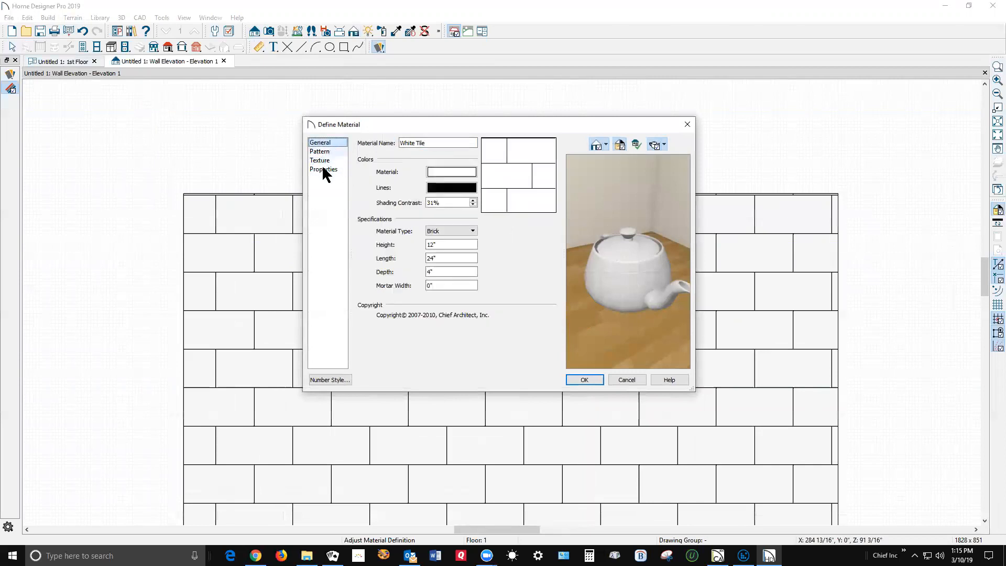
click(325, 161)
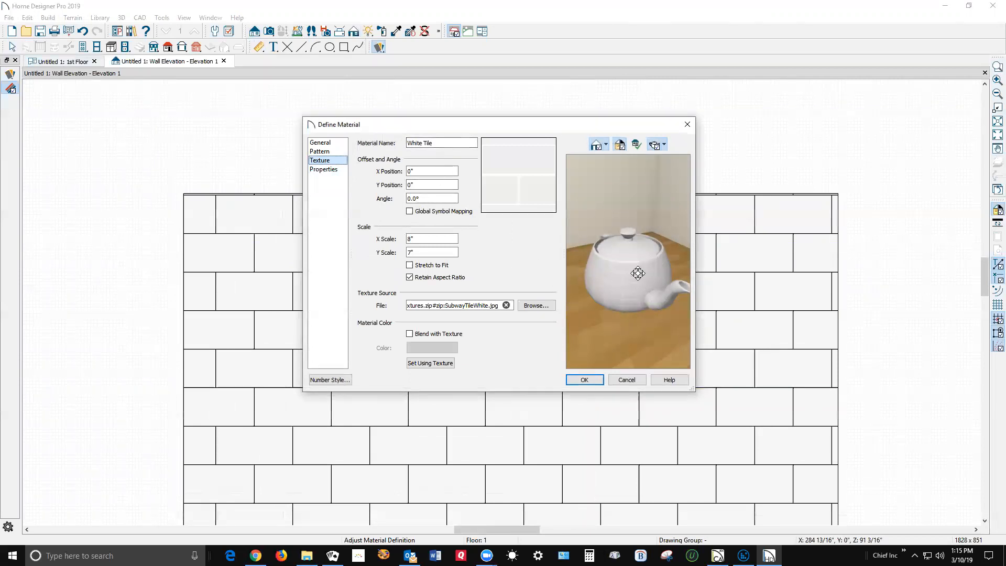
click(328, 144)
click(449, 171)
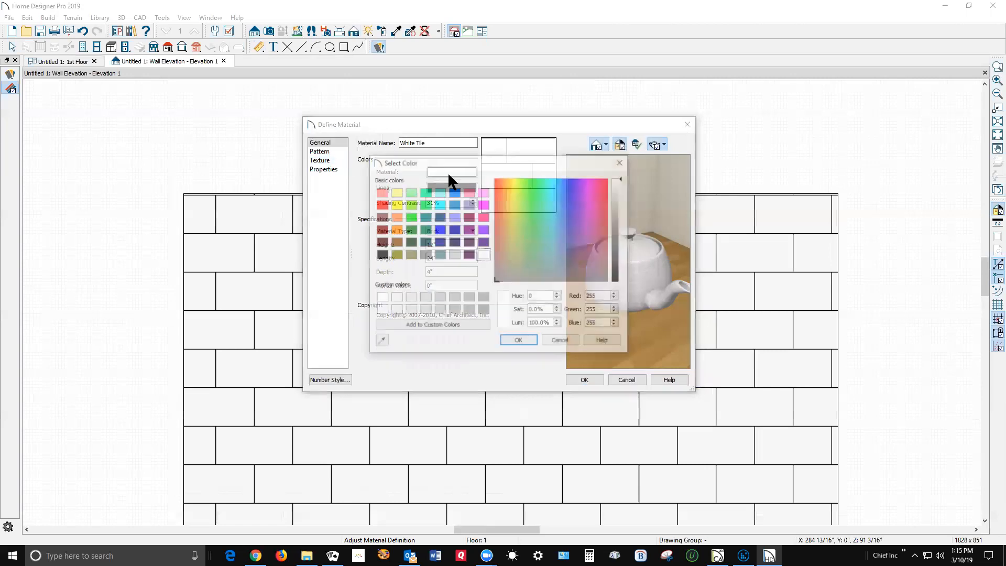
click(453, 254)
click(518, 342)
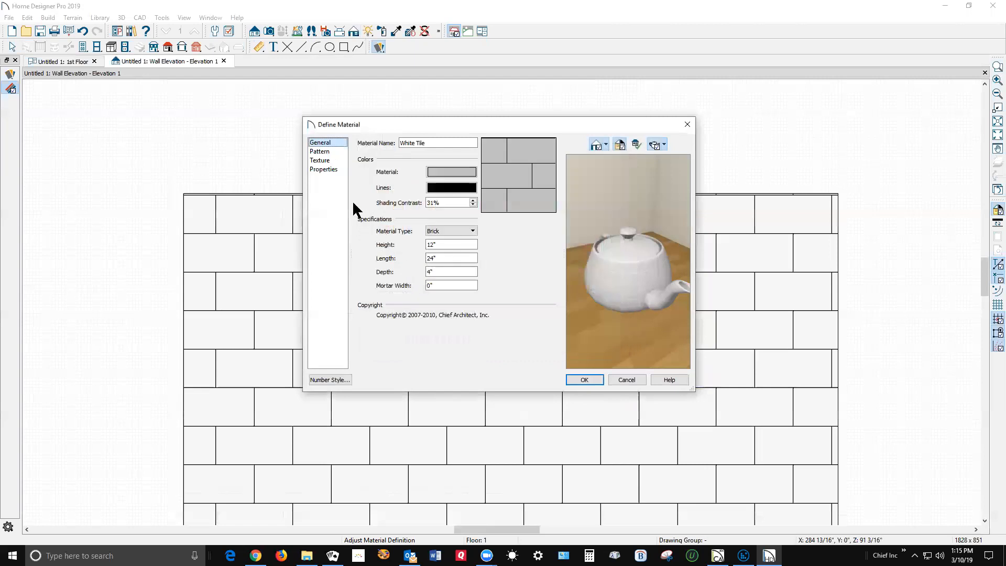
click(320, 160)
click(418, 334)
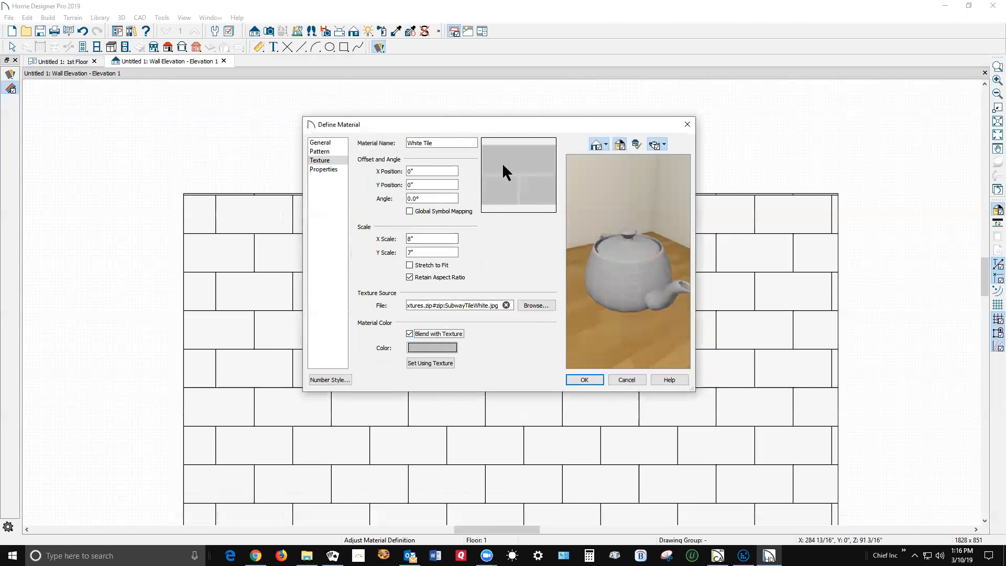
Scale the White Tile texture to 24" in X and 24" in Y with Retain Aspect Ratio turned off
double_click(409, 239)
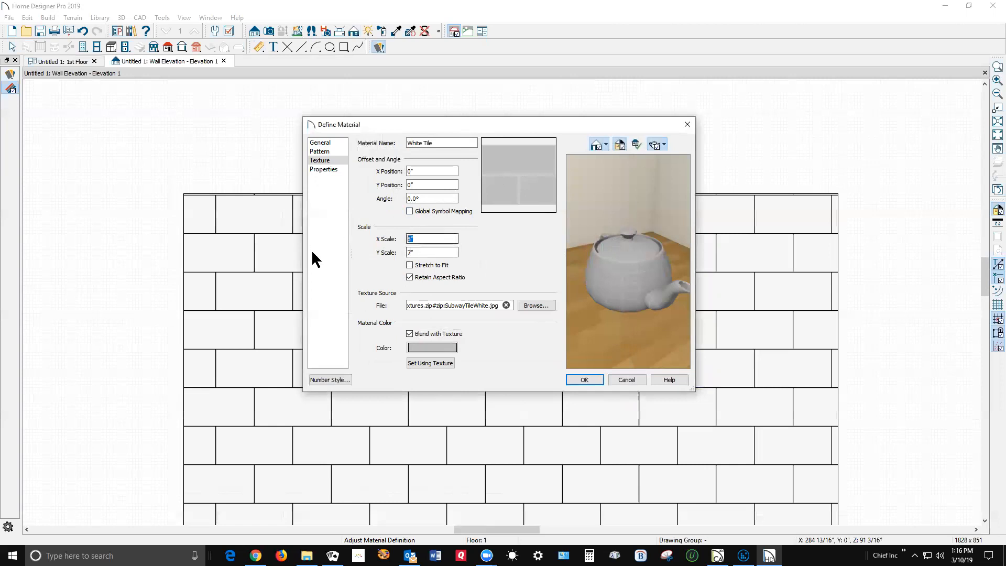
text(24)
key(Tab)
text(24)
click(410, 277)
drag(424, 252, 330, 257)
drag(443, 238, 337, 258)
text(24)
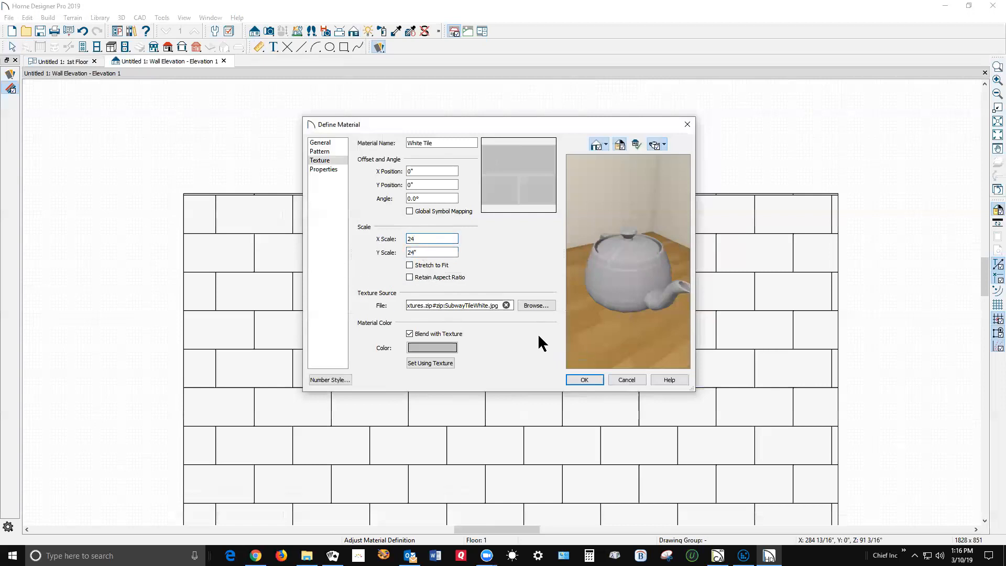
click(580, 380)
Display the wall elevation in the Standard rendering technique and examine the size of the gray tiles
scroll(581, 233, down, 3)
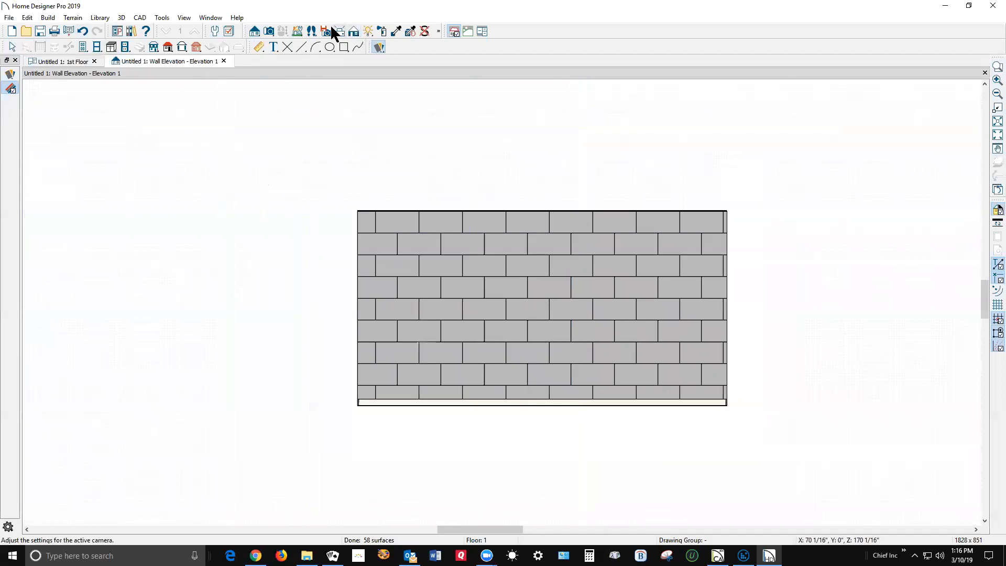
click(353, 31)
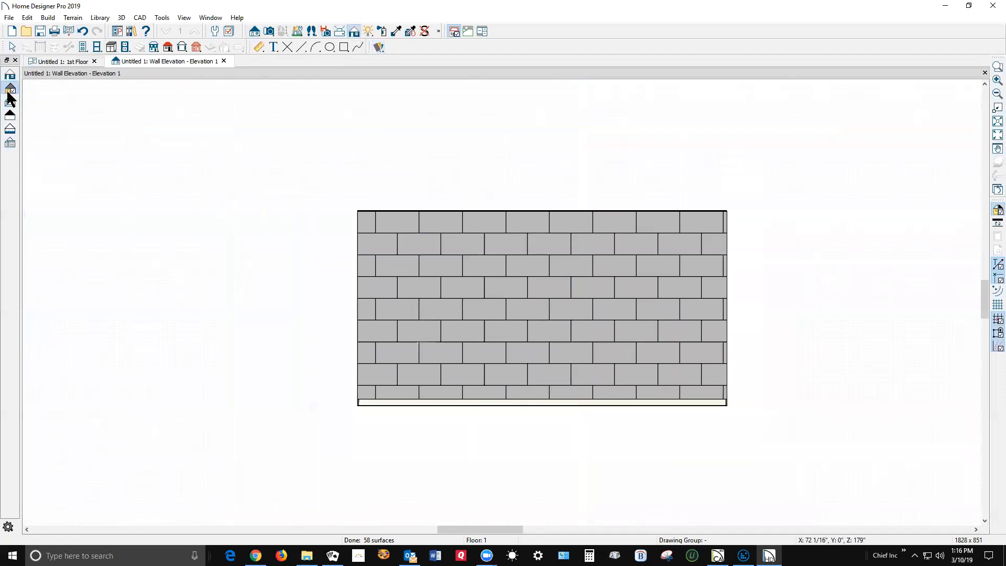
click(10, 75)
scroll(489, 316, up, 4)
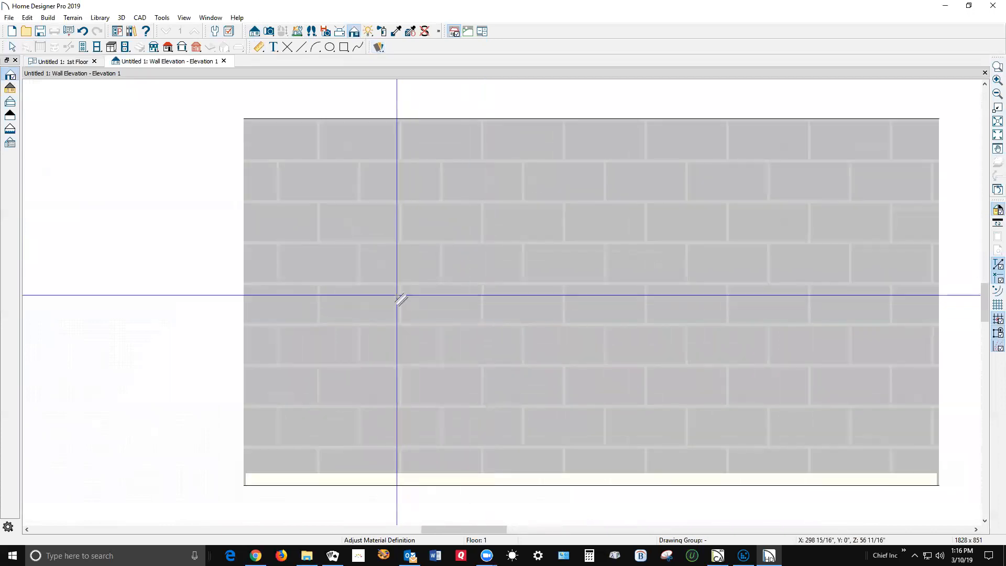
scroll(312, 260, down, 2)
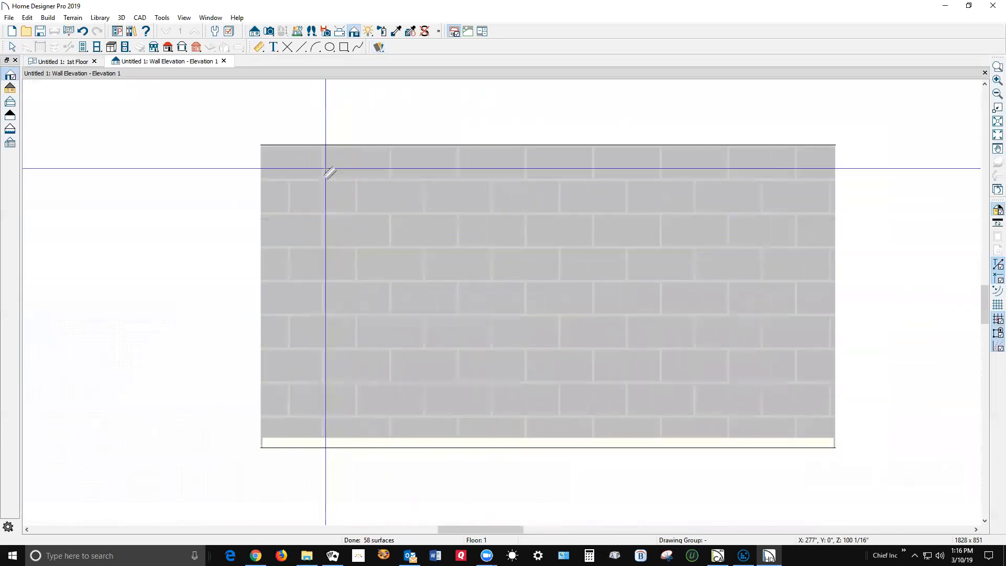
scroll(328, 168, up, 5)
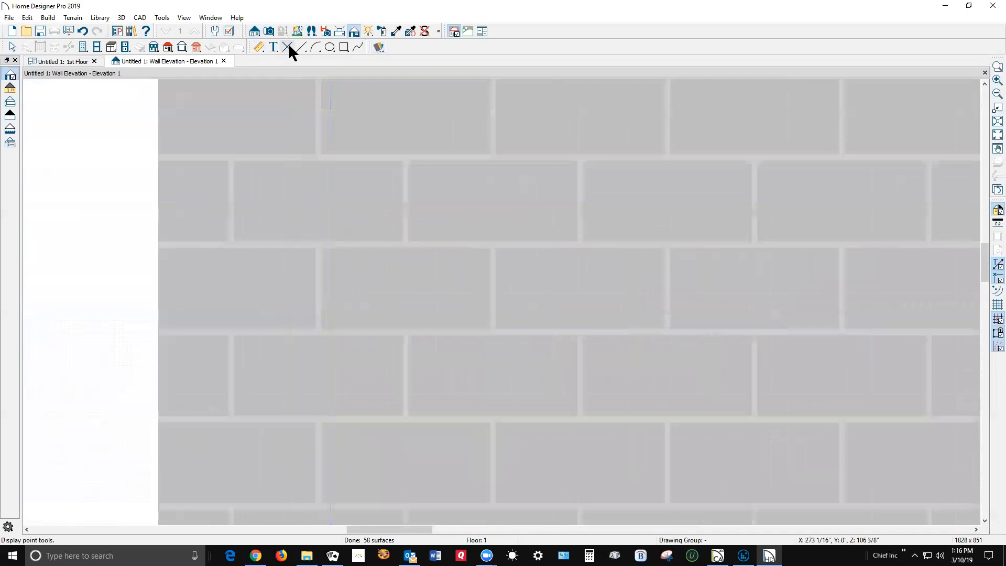
Measure the length of one gray textured tile with the Tape Measure, between neighbouring vertical grout joints
click(259, 48)
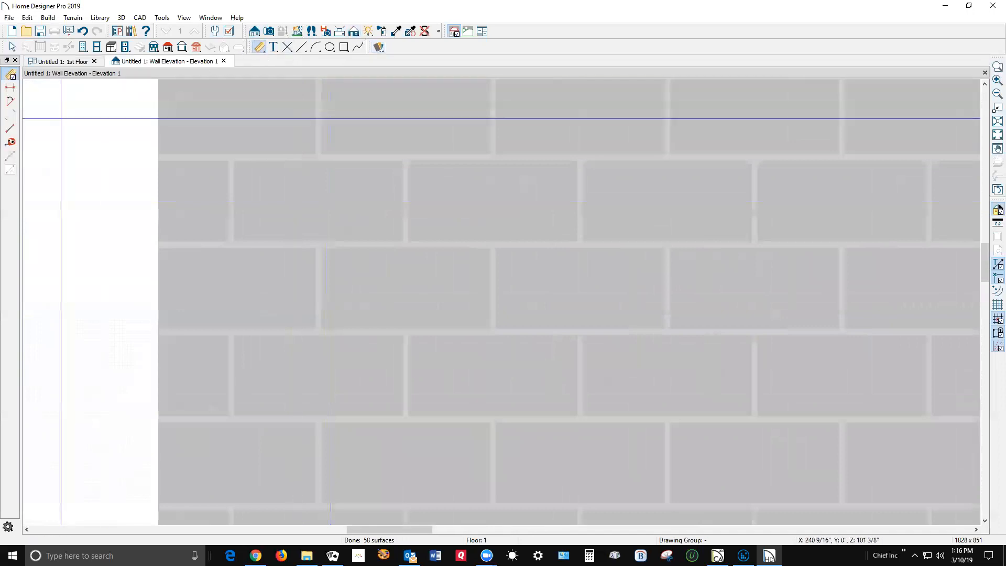
click(10, 143)
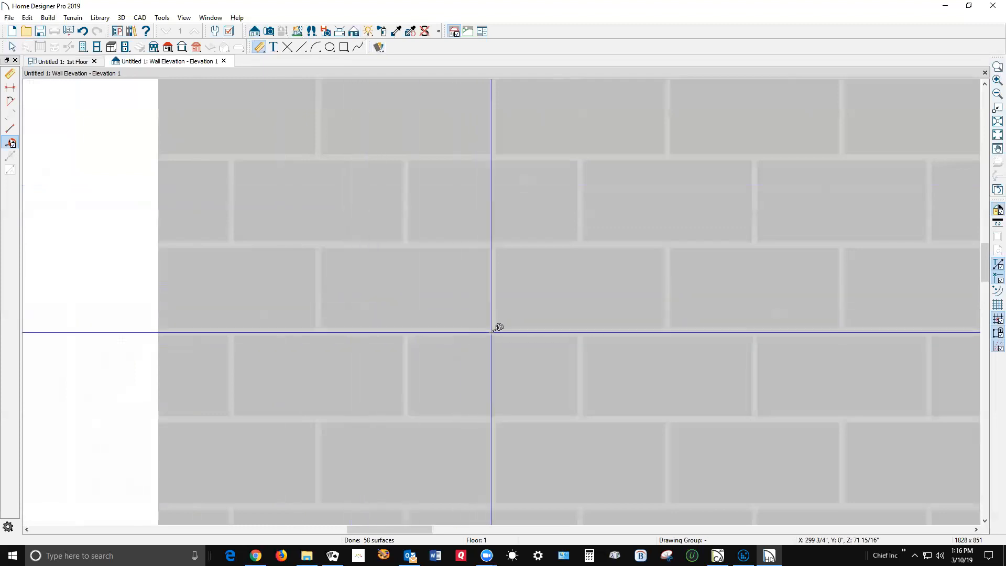
drag(494, 329, 668, 329)
Review the general and texture settings of the wall's White Tile material without changing them
scroll(278, 245, down, 5)
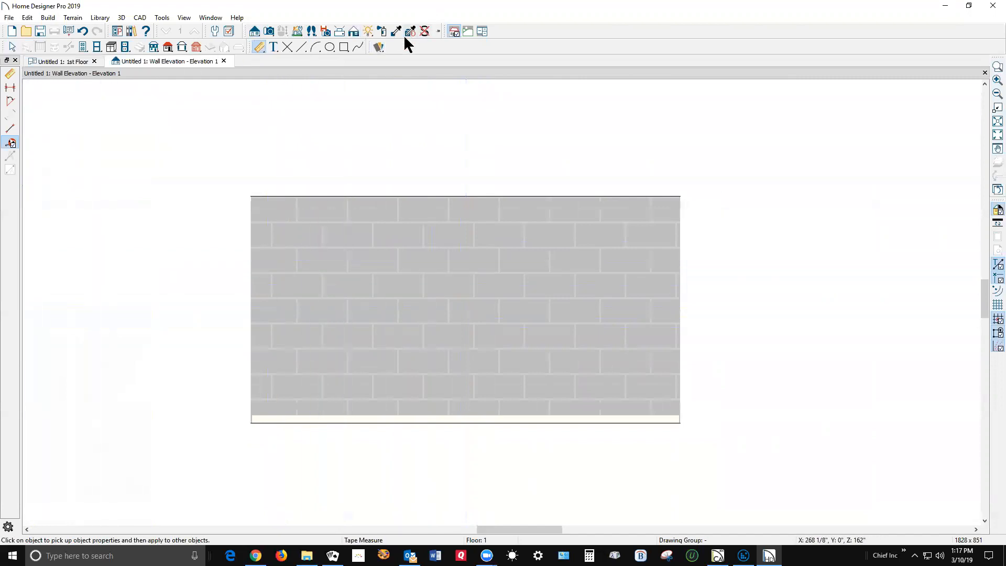
click(379, 47)
click(9, 88)
click(439, 304)
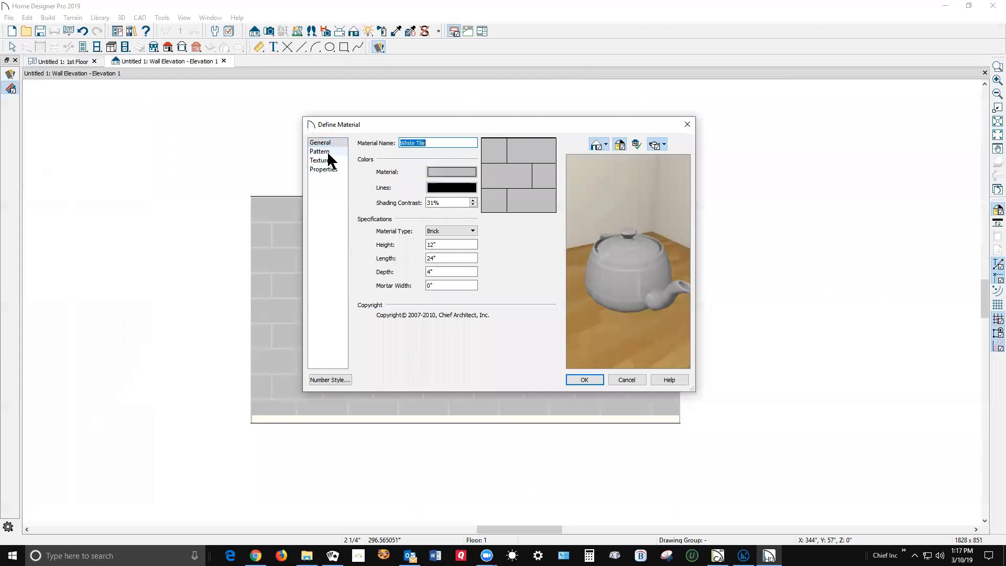
click(343, 160)
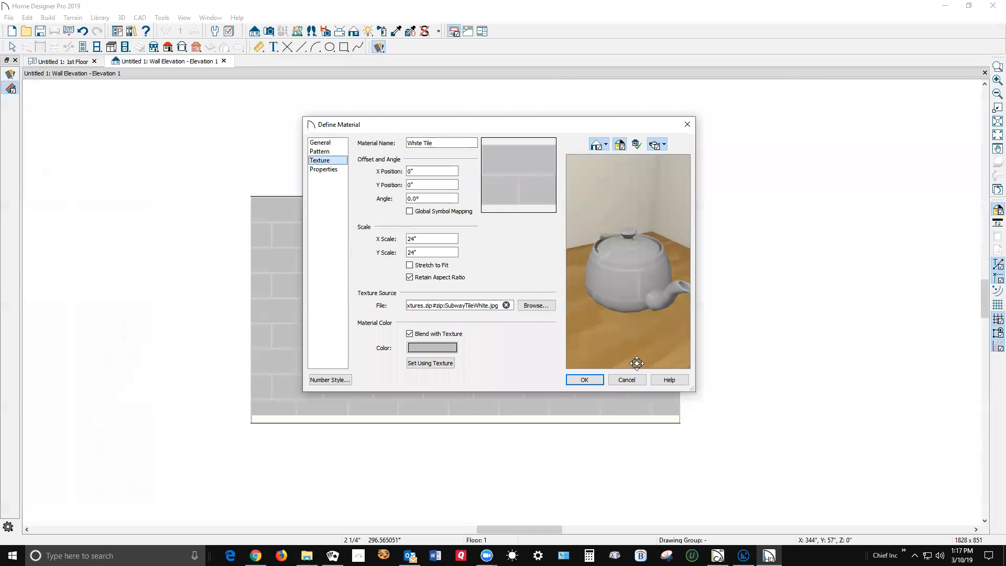
click(586, 380)
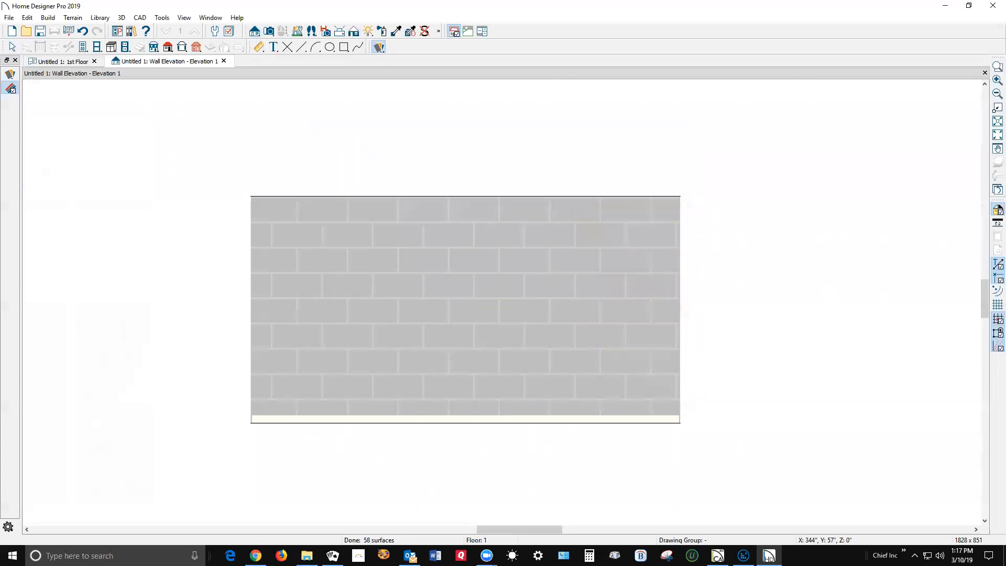
Change White Tile's material color to red (255, 0, 0) and apply it to the wall
click(476, 234)
click(448, 167)
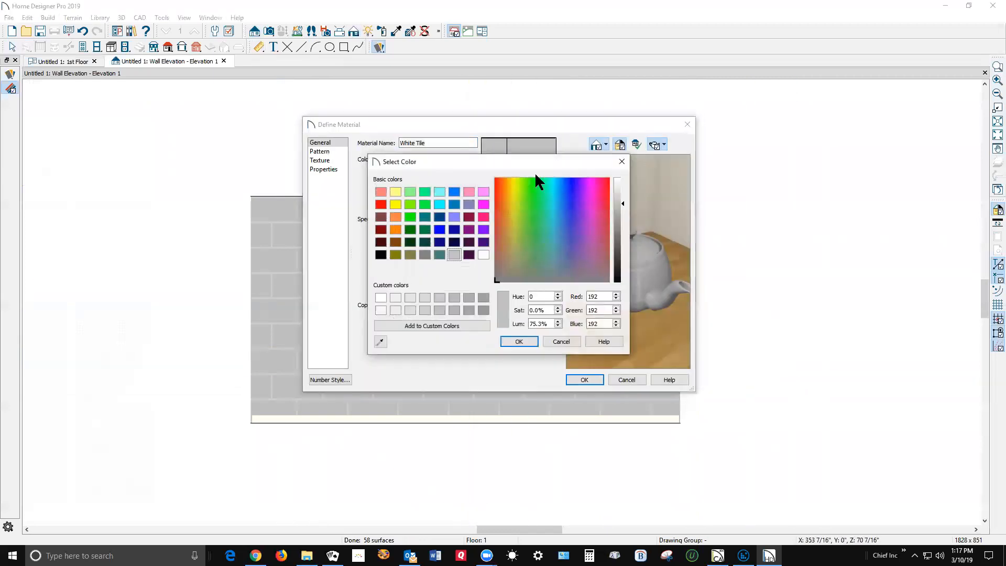
click(381, 204)
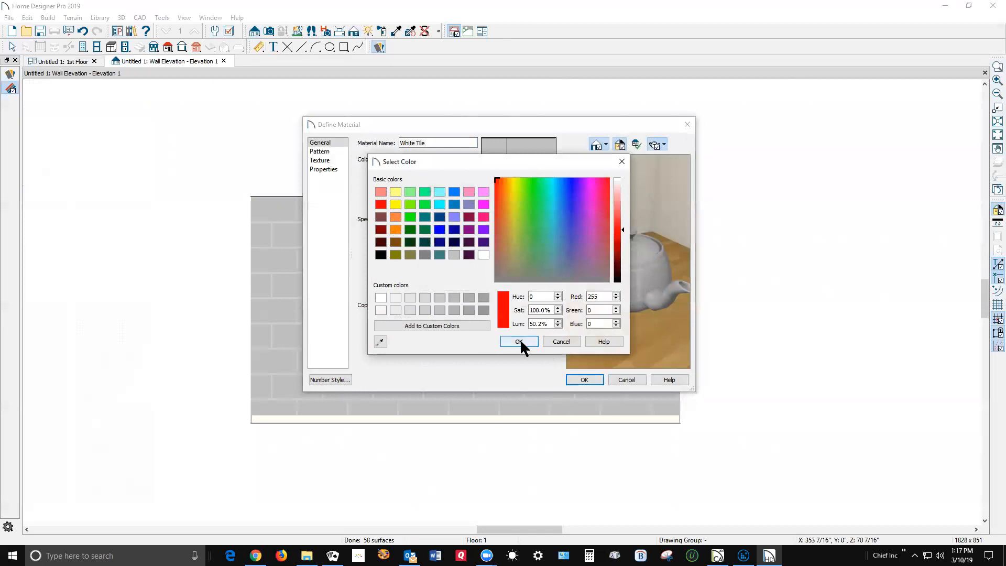
click(527, 341)
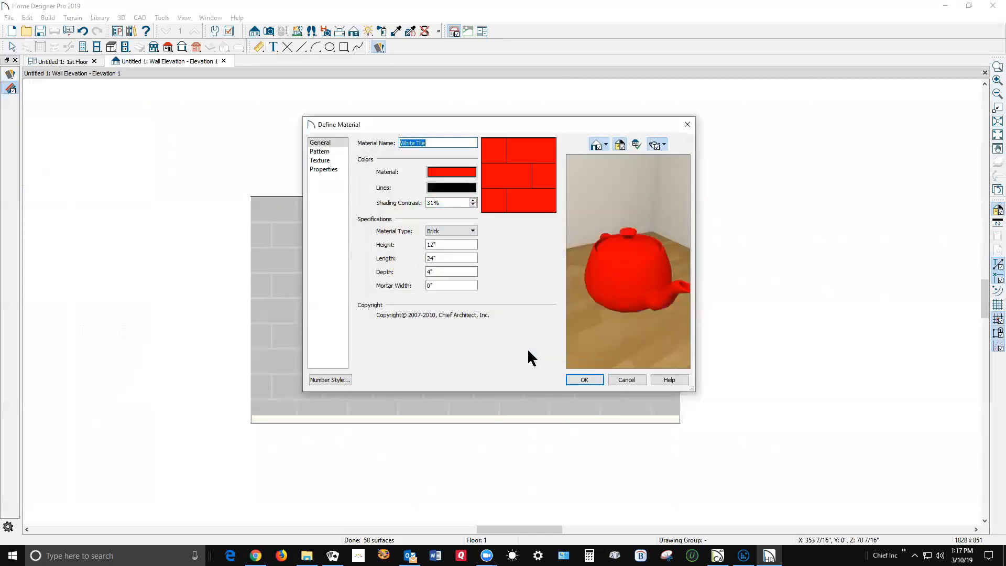
click(586, 380)
Set White Tile's line color to dark purple in its material definition
click(308, 256)
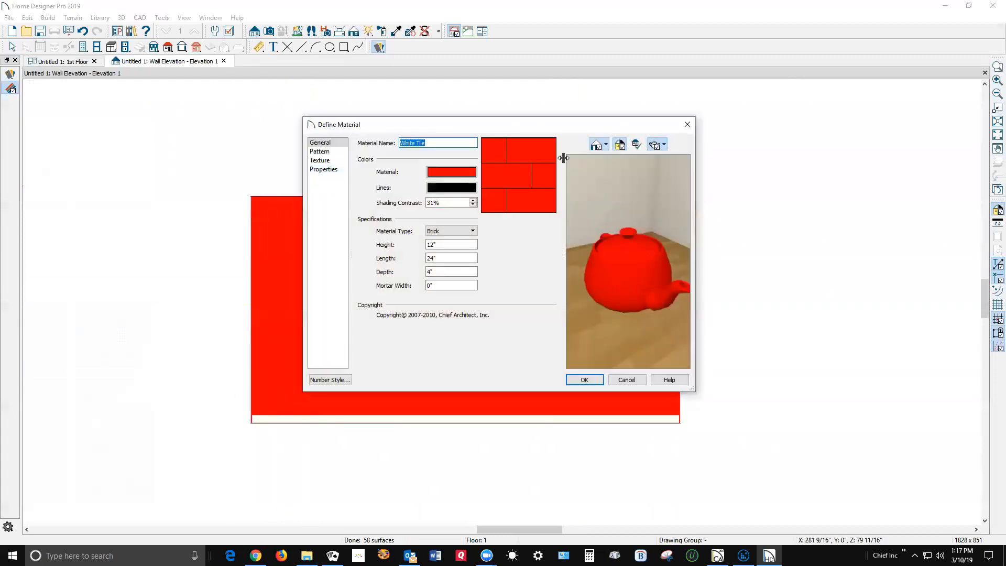
click(454, 187)
click(469, 254)
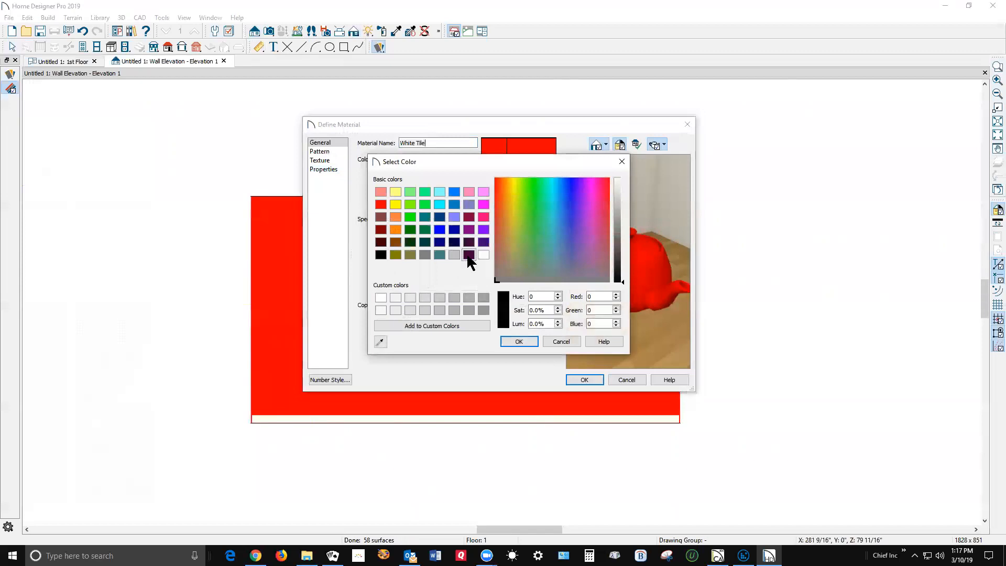
click(519, 341)
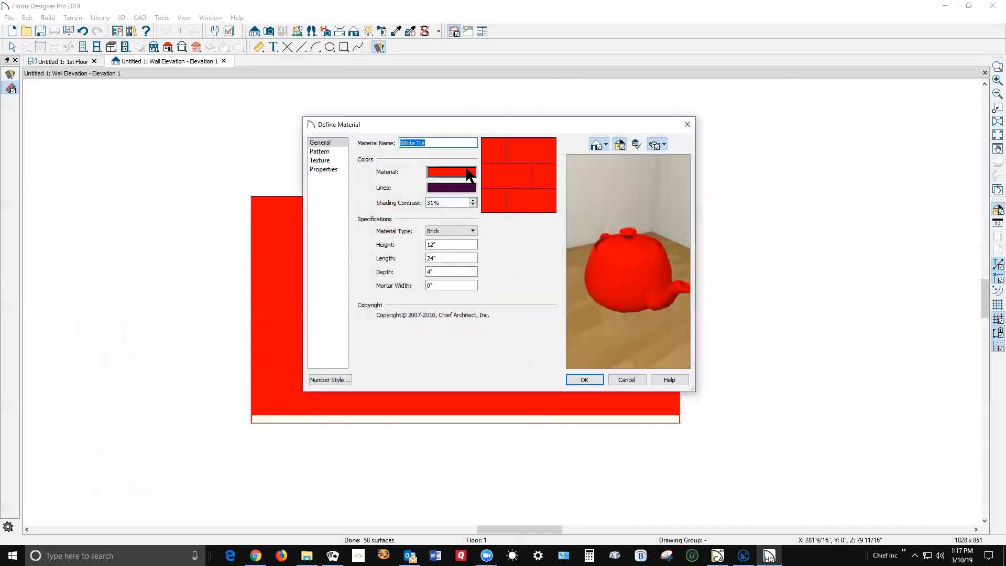
Change White Tile's material color to orange (255, 128, 64) and apply it to the wall
click(437, 172)
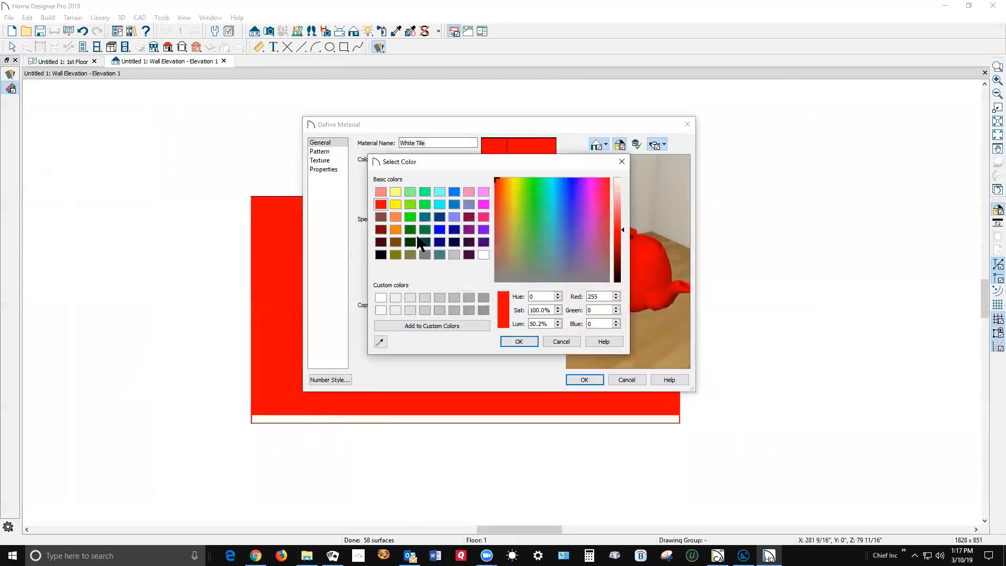
click(396, 216)
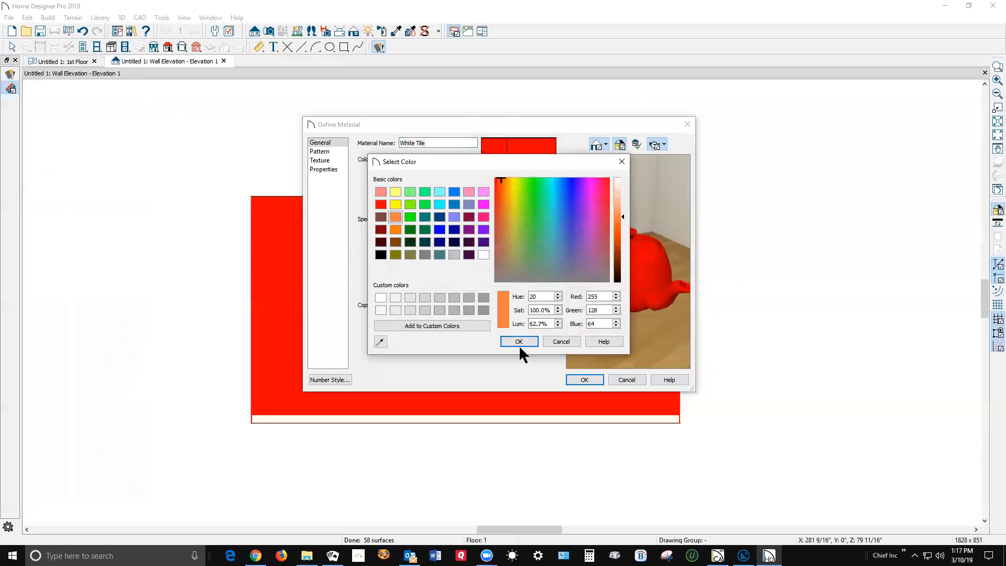
click(518, 342)
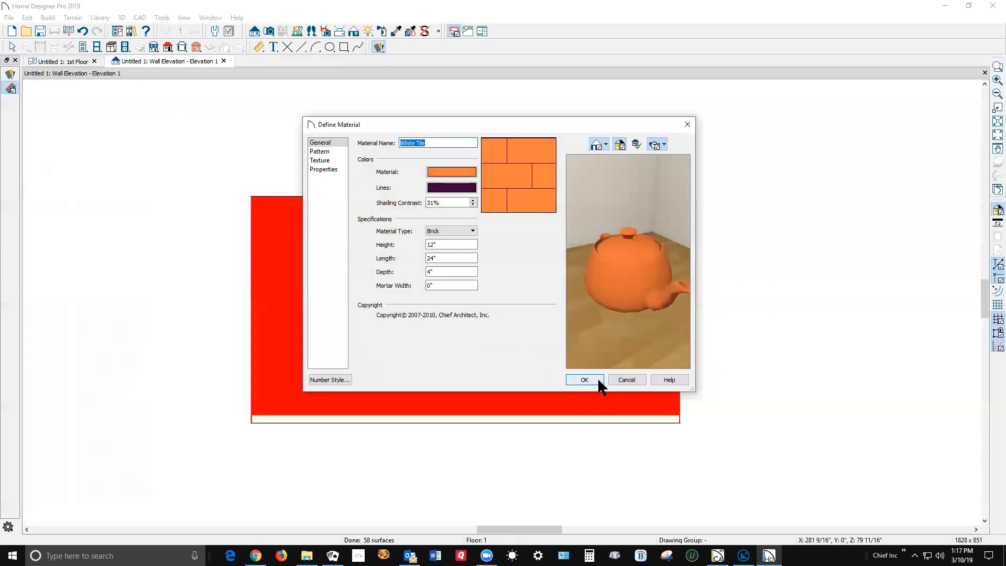
click(598, 380)
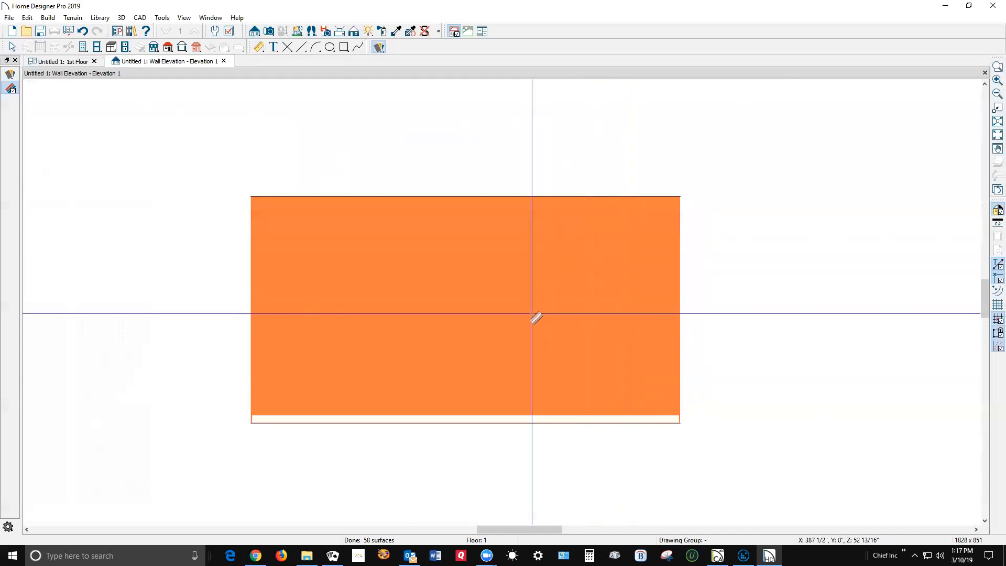
Switch the wall elevation's rendering technique to Vector View to display the tile pattern
scroll(531, 313, up, 2)
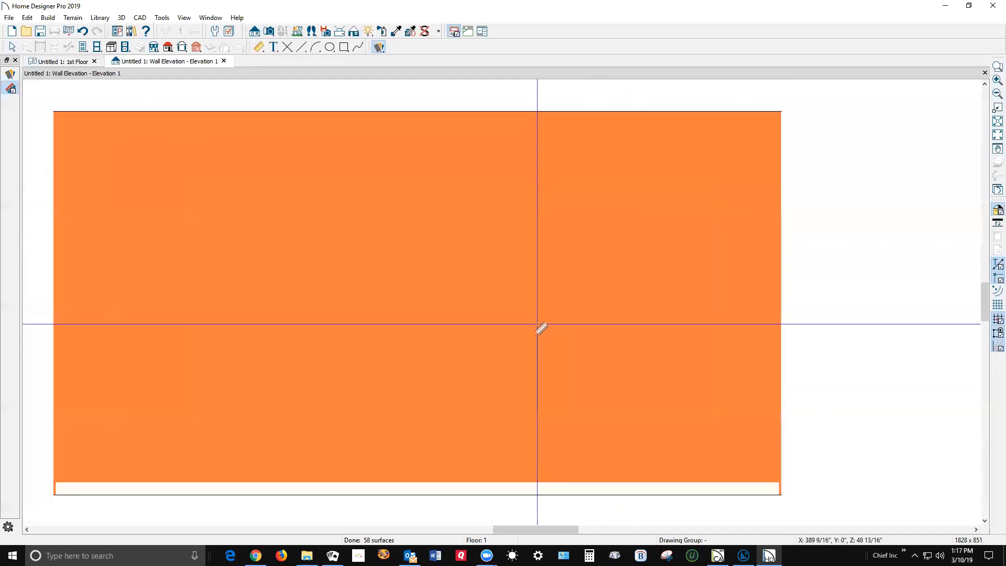
scroll(541, 328, down, 2)
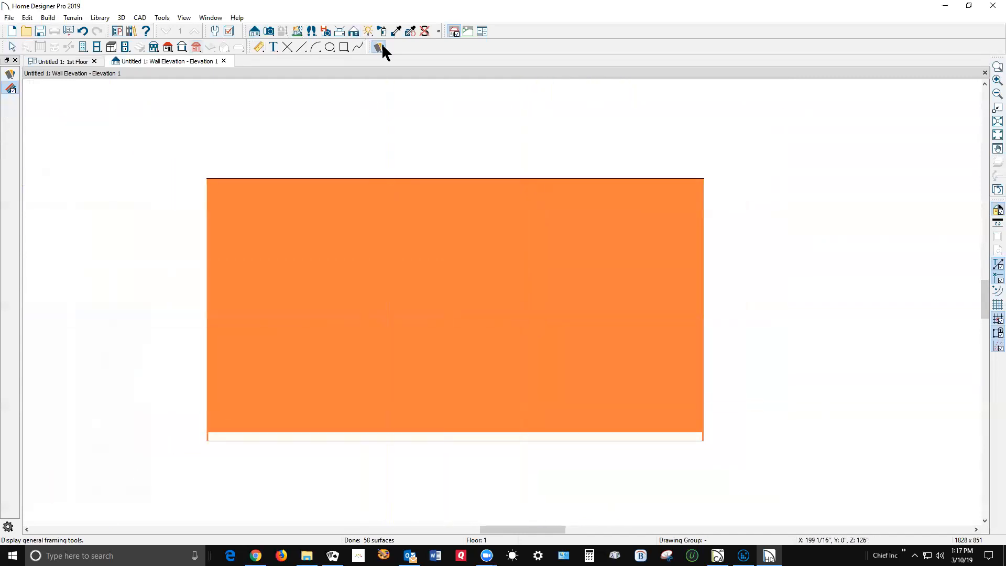
click(354, 31)
click(7, 89)
scroll(254, 246, down, 1)
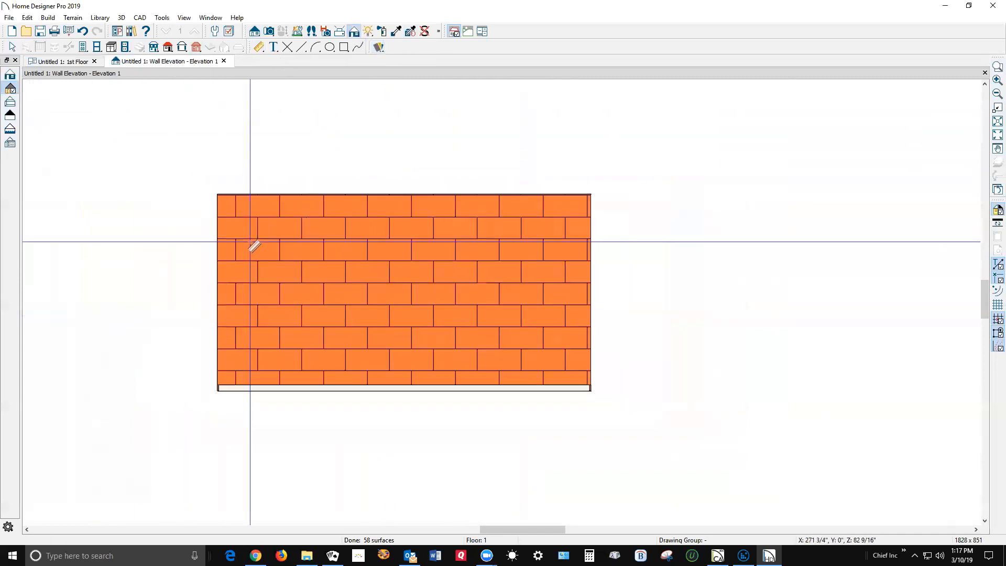